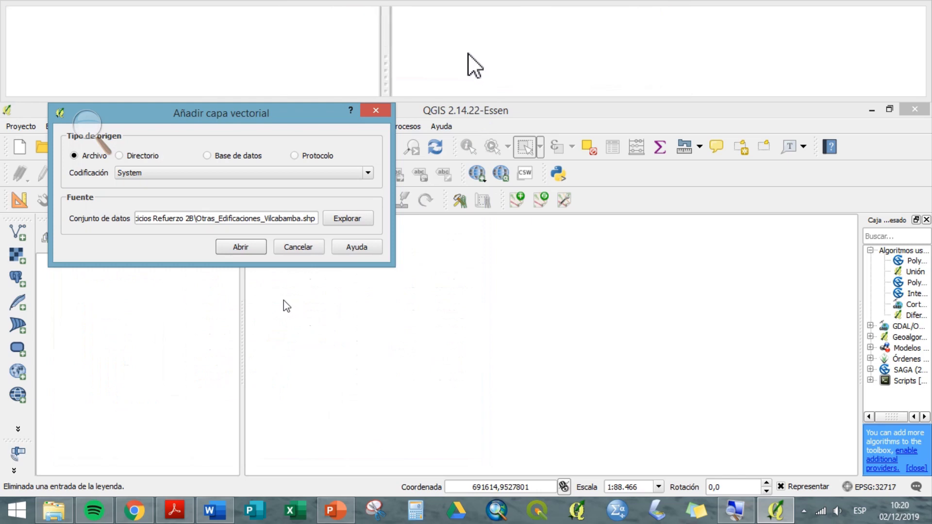
# Load the barrios_vilcabamba and Otras_Edificaciones_Vilcabamba shapefiles and place the Otras_Edificaciones_Vilcabamba layer above barrios_vilcabamba
pyautogui.click(240, 247)
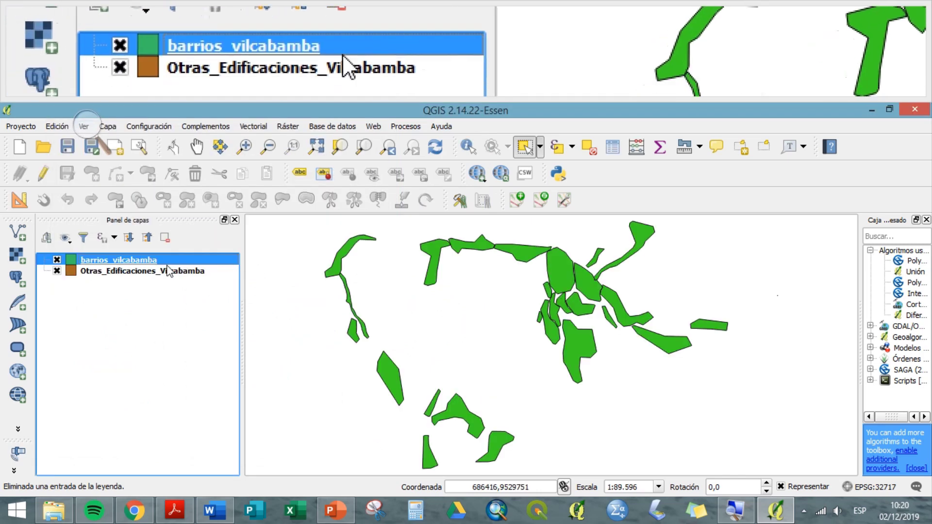
pyautogui.click(148, 272)
pyautogui.moveTo(148, 272)
pyautogui.mouseDown()
pyautogui.moveTo(148, 261)
pyautogui.moveTo(141, 282)
pyautogui.mouseUp()
pyautogui.click(148, 262)
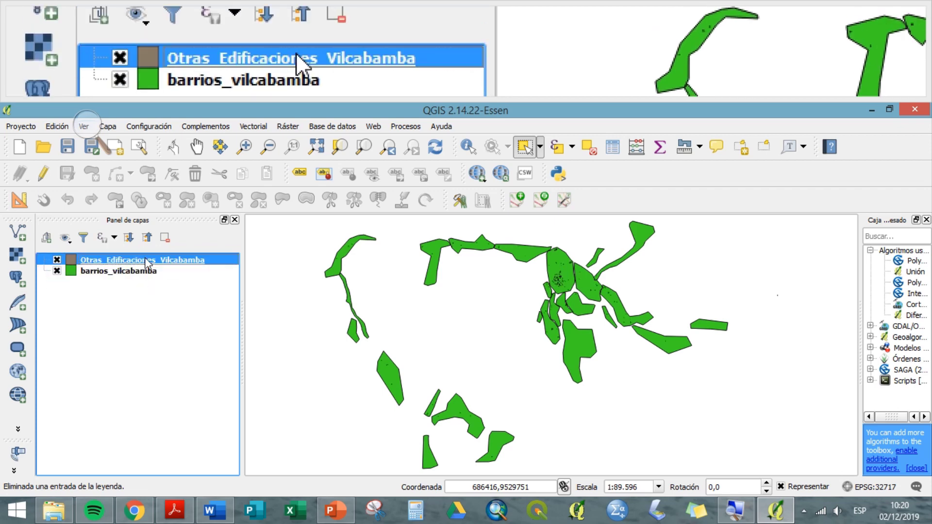
# Start a selection by expression on Otras_Edificaciones_Vilcabamba, load all unique values of the OBSERV field and filter them by "mol"
pyautogui.click(550, 150)
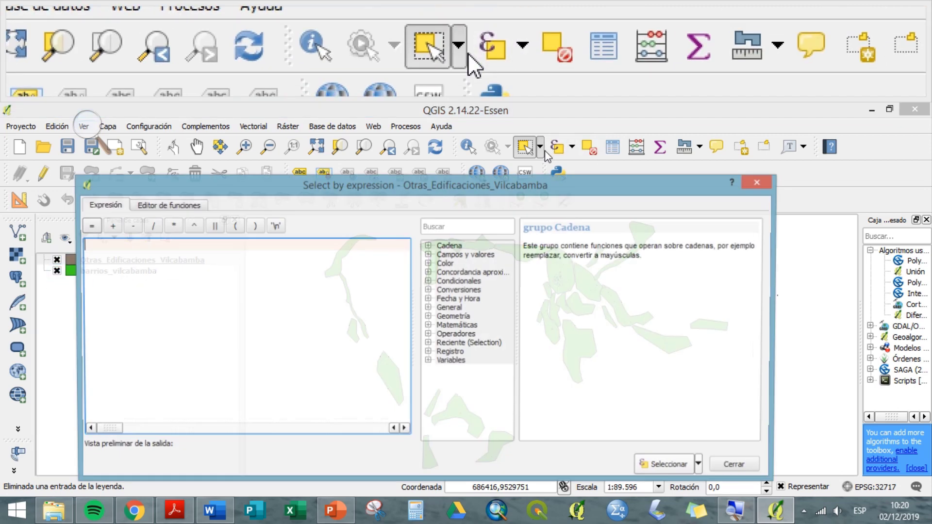
pyautogui.click(428, 255)
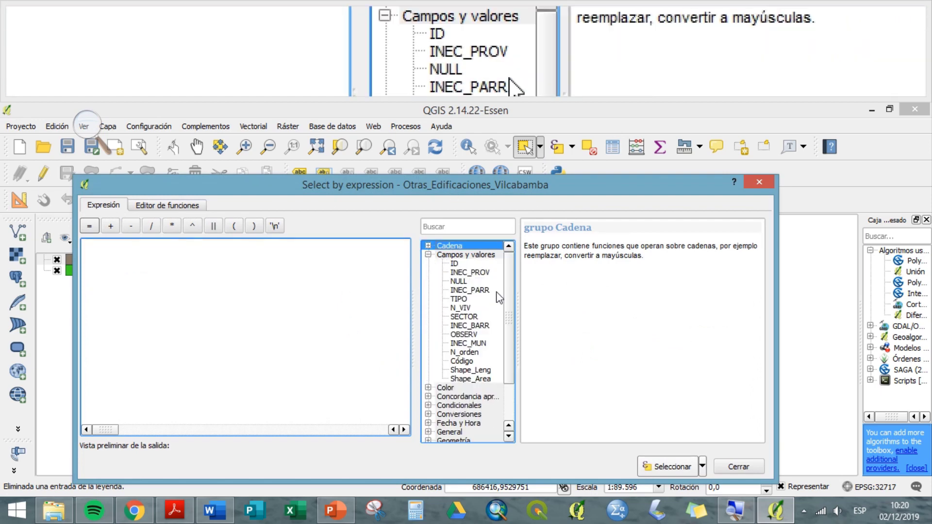
pyautogui.click(464, 334)
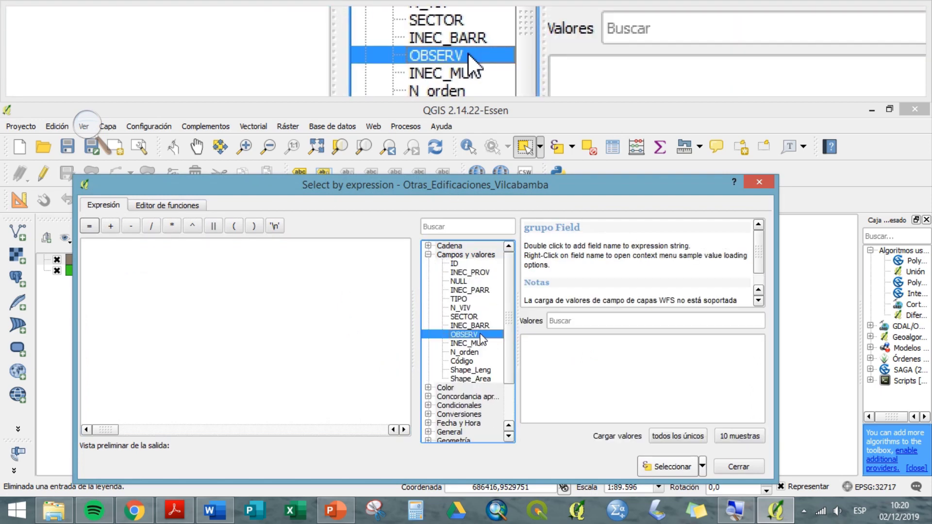
pyautogui.click(701, 434)
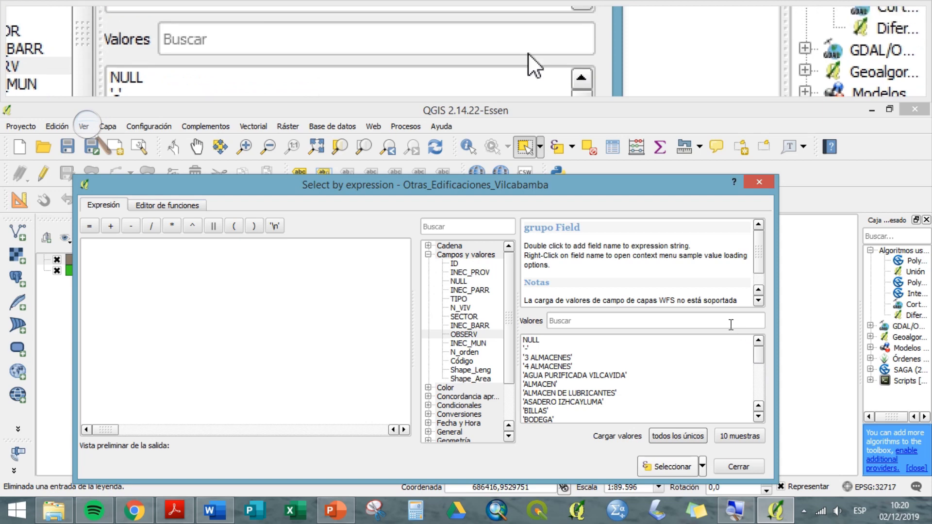
pyautogui.click(731, 321)
pyautogui.write('mol')
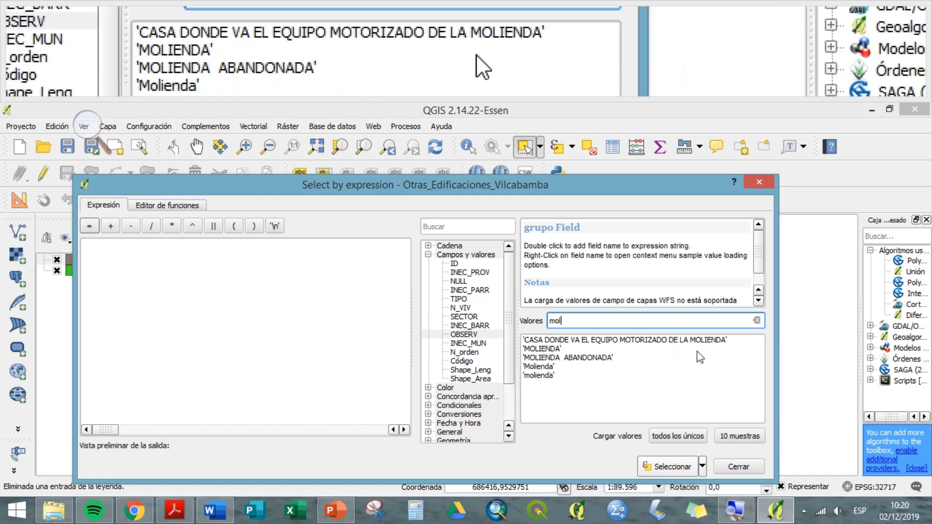
# Select the buildings matching the expression "OBSERV" ilike '%molienda%' and close the expression dialog
pyautogui.click(304, 338)
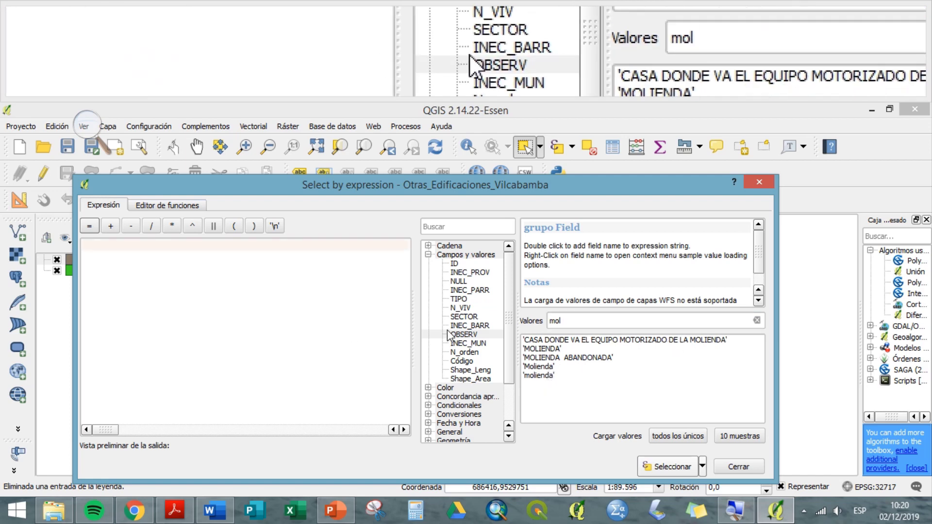
pyautogui.doubleClick(464, 334)
pyautogui.write('ilike')
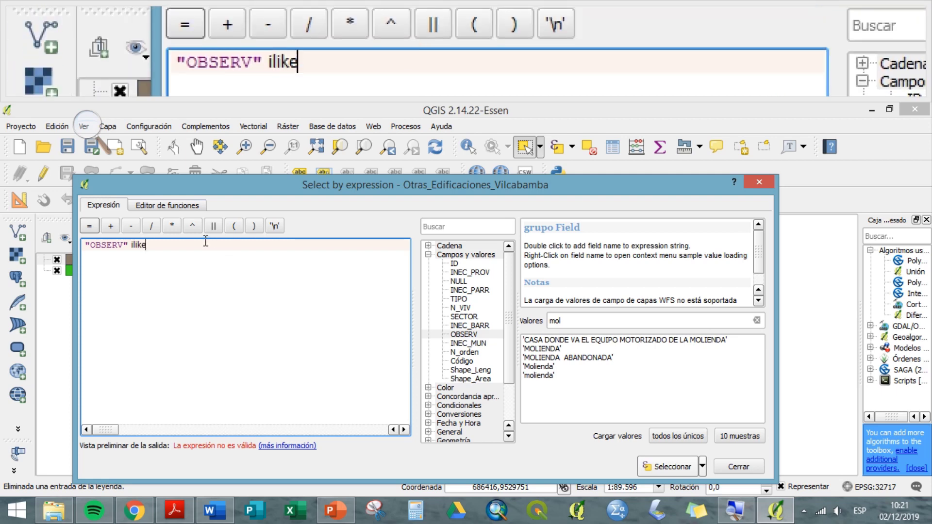
pyautogui.write(" '")
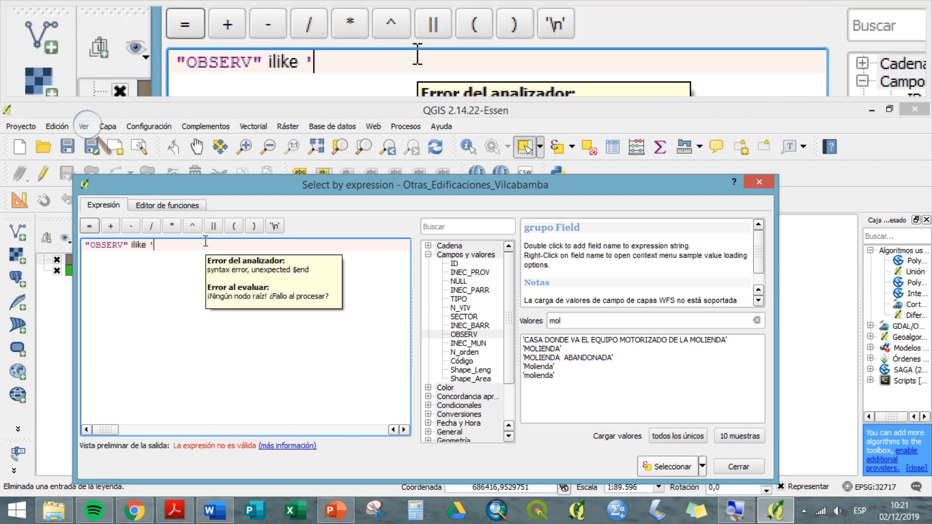
pyautogui.write('%molien')
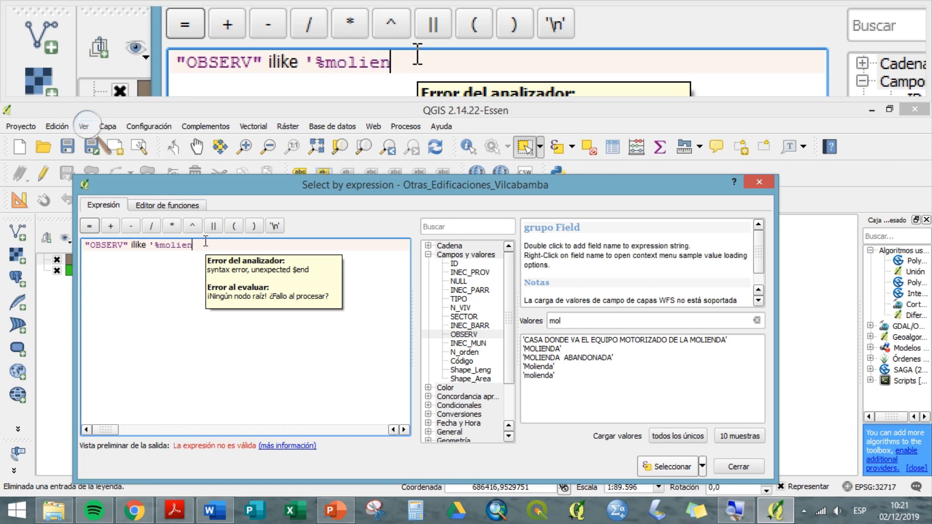
pyautogui.write("da%'")
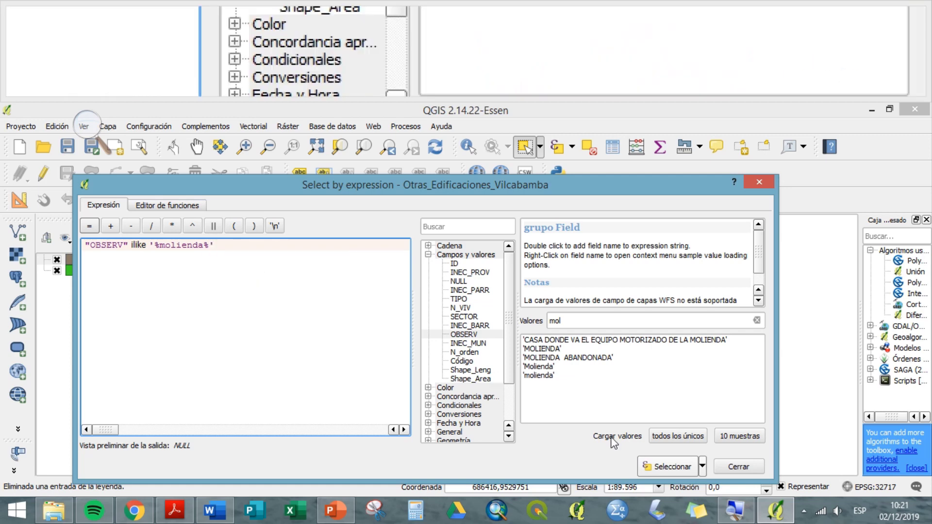
pyautogui.click(670, 466)
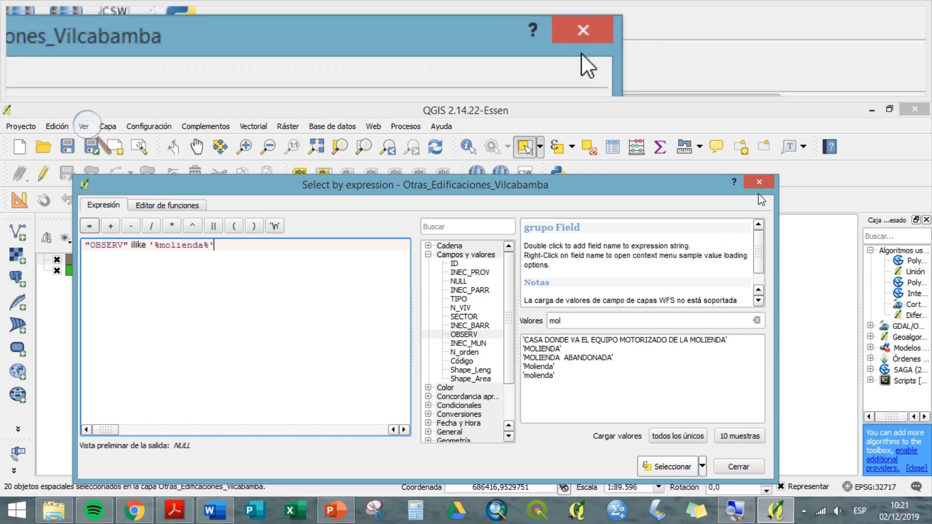
pyautogui.click(759, 182)
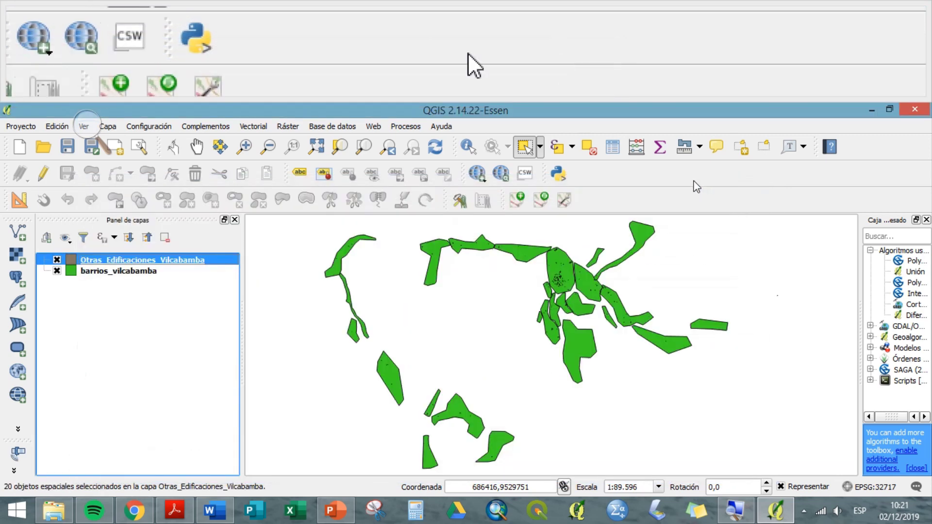
# Review the selected buildings in the Otras_Edificaciones_Vilcabamba attribute table, with the selected rows moved to the top
pyautogui.click(618, 151)
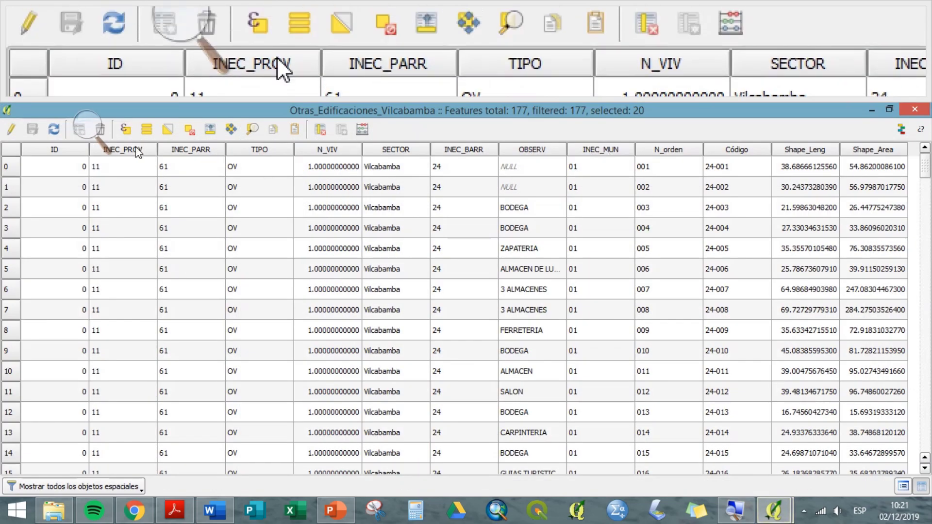
pyautogui.click(213, 132)
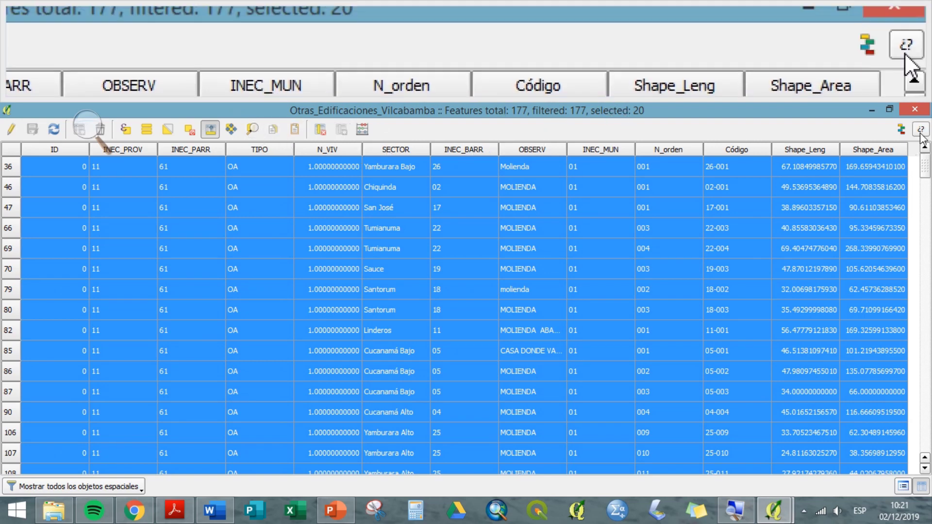
pyautogui.click(915, 108)
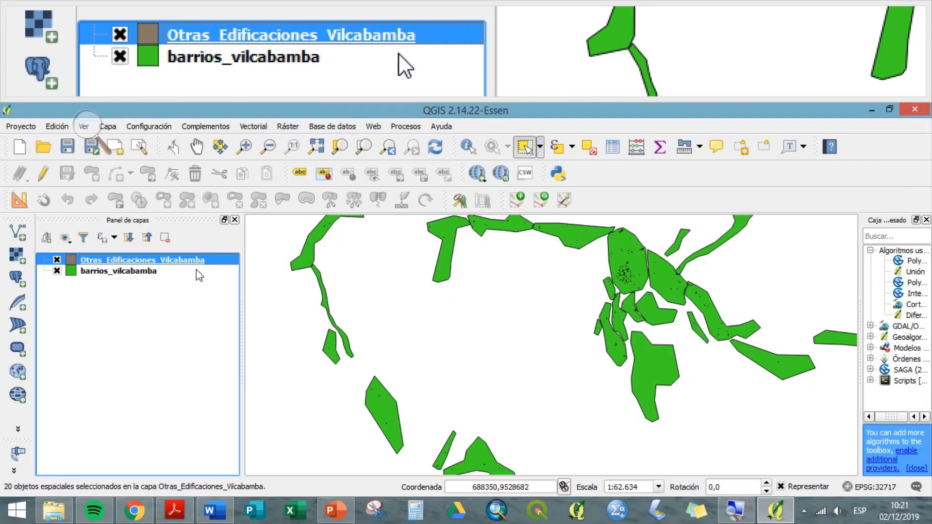
pyautogui.click(254, 128)
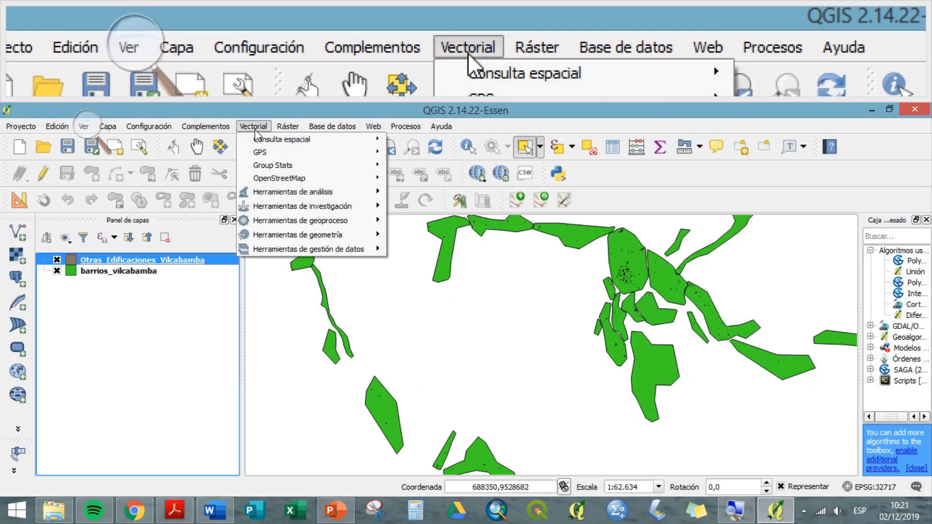
pyautogui.moveTo(281, 139)
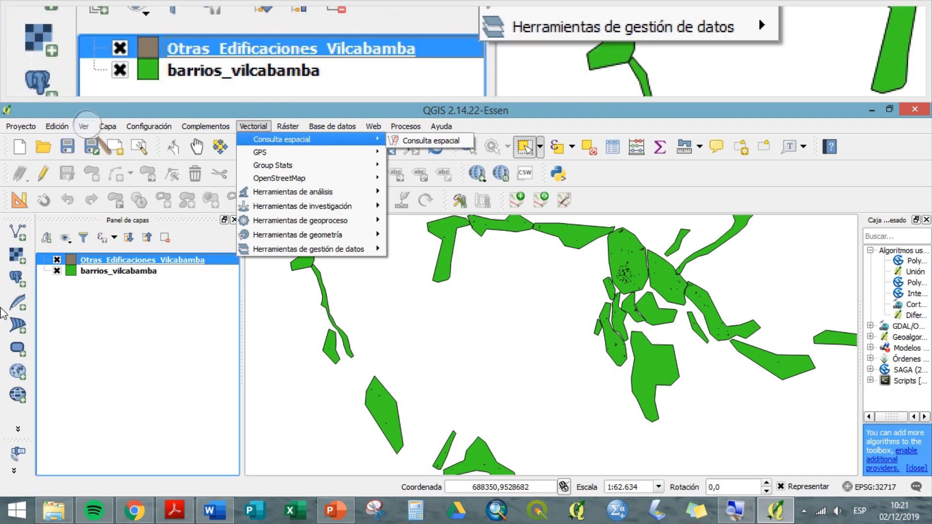
pyautogui.click(18, 429)
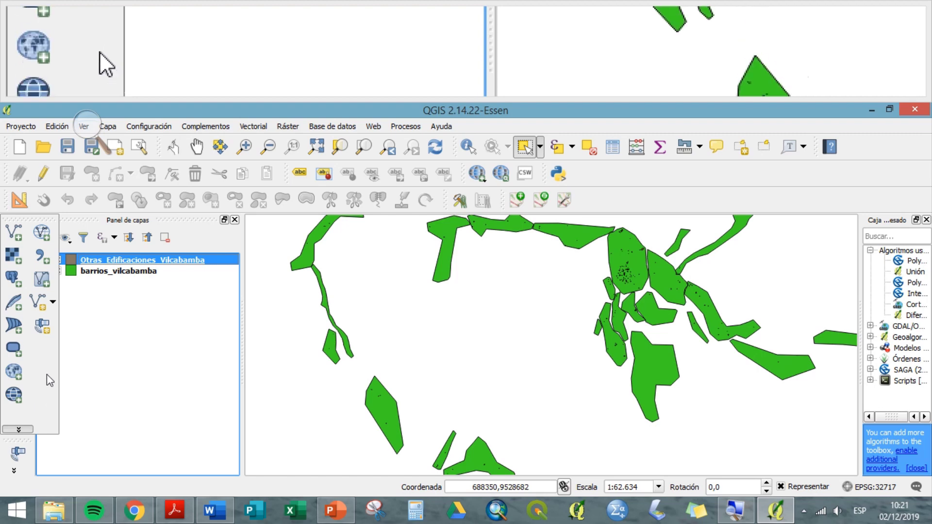
# Run a spatial query that newly selects the barrios_vilcabamba polygons containing (Contiene) the selected features of Otras_Edificaciones_Vilcabamba
pyautogui.click(254, 126)
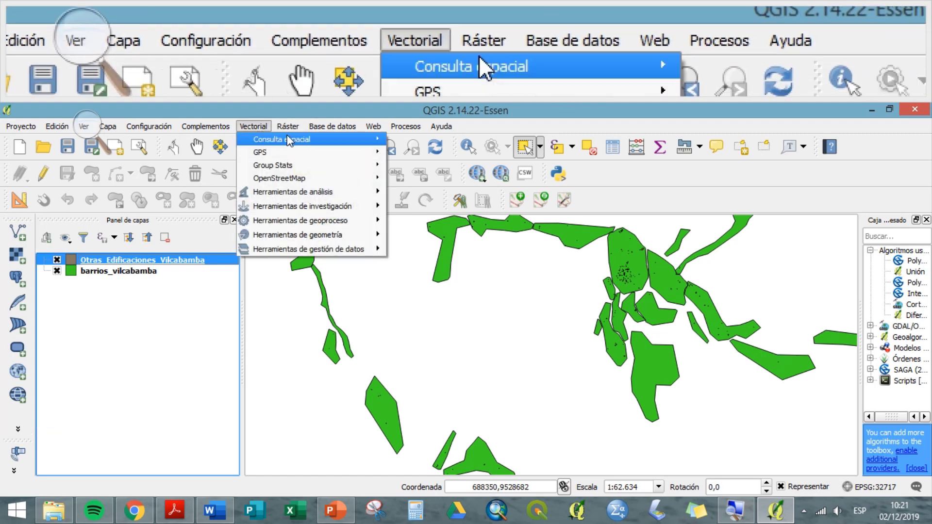
pyautogui.moveTo(370, 153)
pyautogui.click(407, 141)
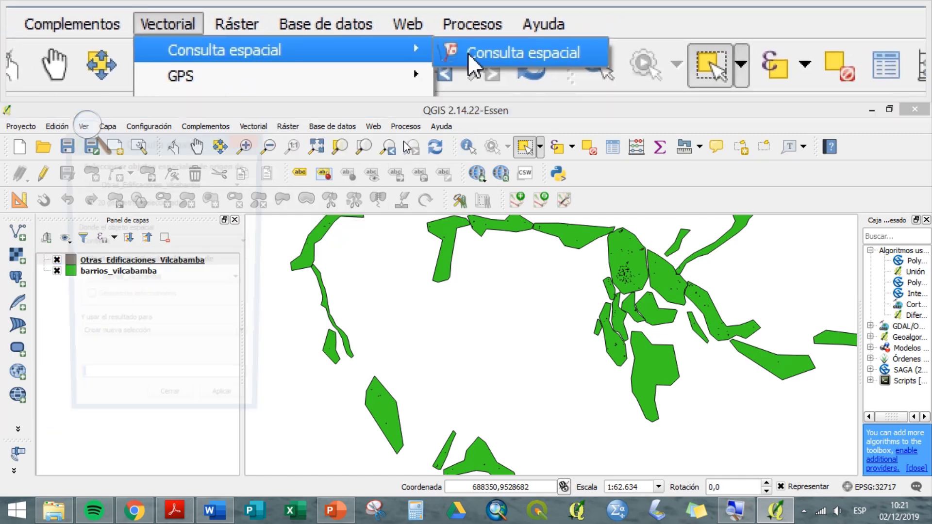
pyautogui.click(194, 184)
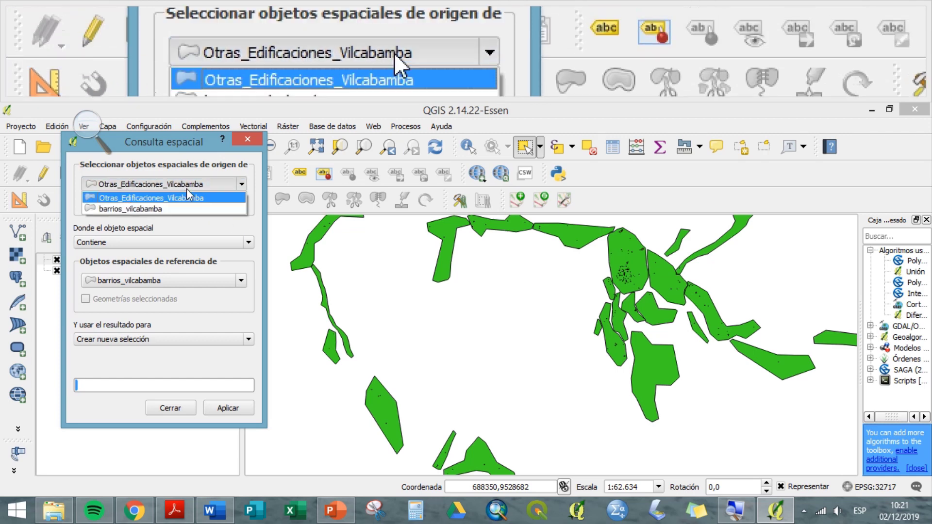
pyautogui.click(164, 207)
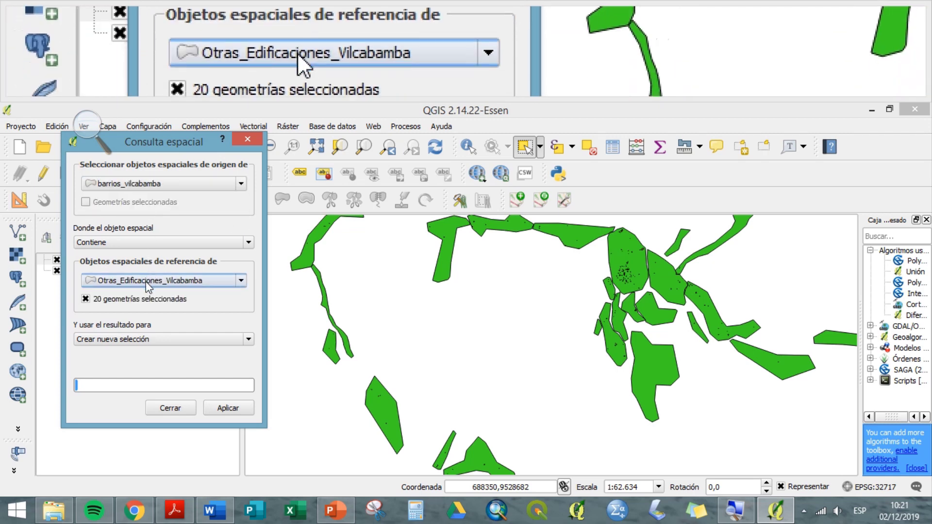
pyautogui.click(219, 408)
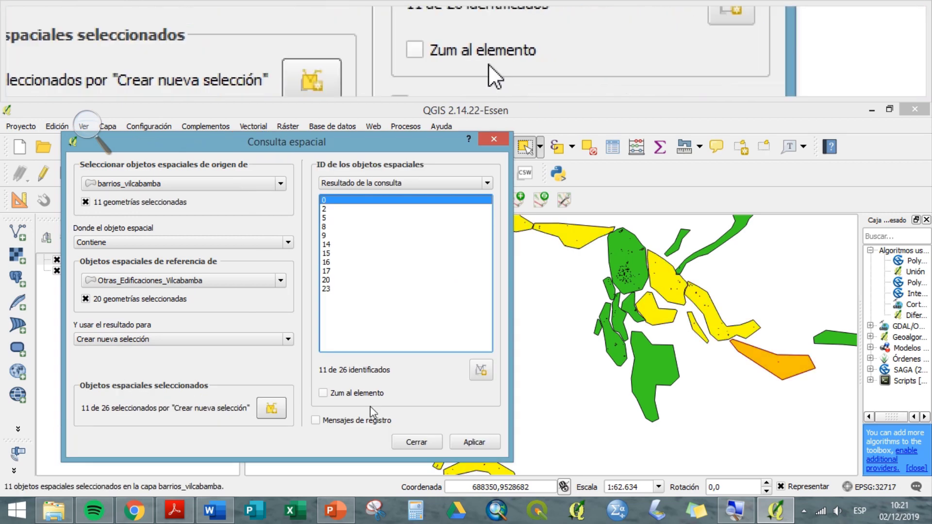
pyautogui.moveTo(412, 141); pyautogui.dragTo(411, 156)
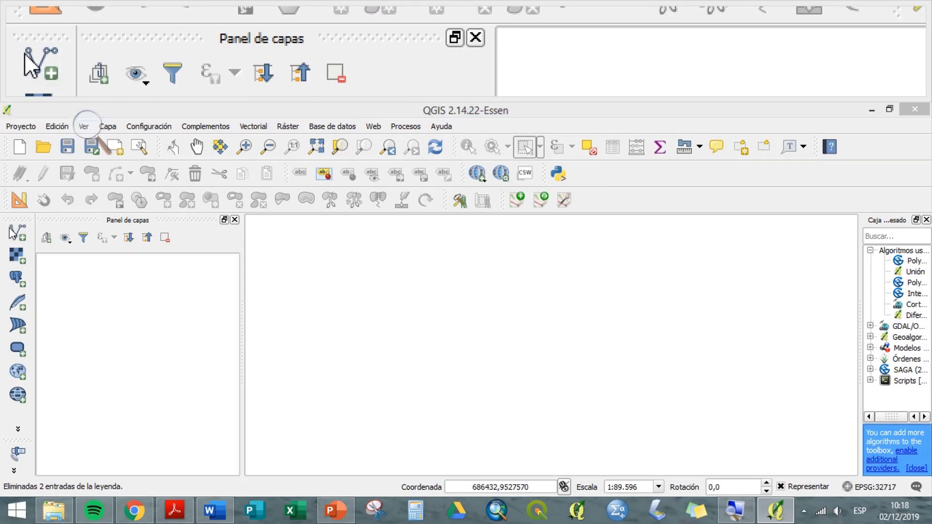
# Add the vector layers tr_viarios_vilcabamba.shp and tr_carret_vilcabamba.shp from the Ejercicios Refuerzo 2B folder
pyautogui.click(16, 232)
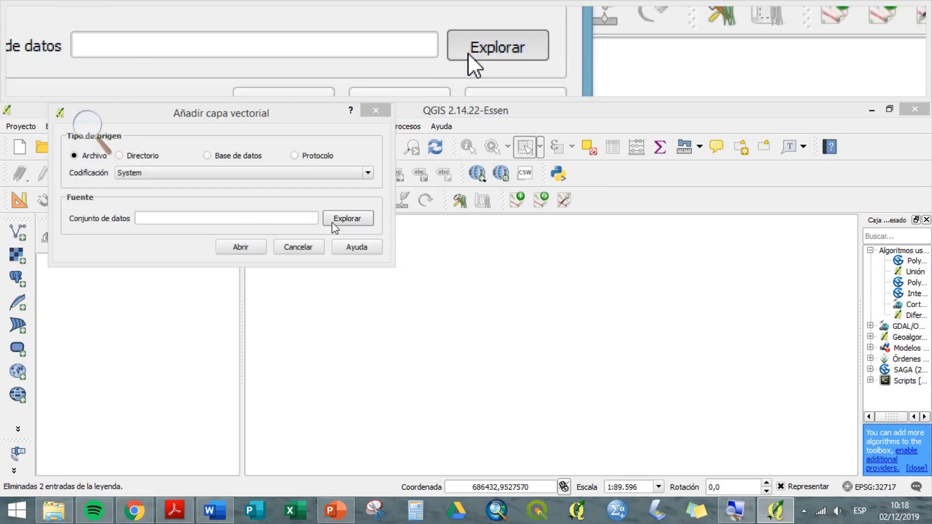
pyautogui.click(328, 224)
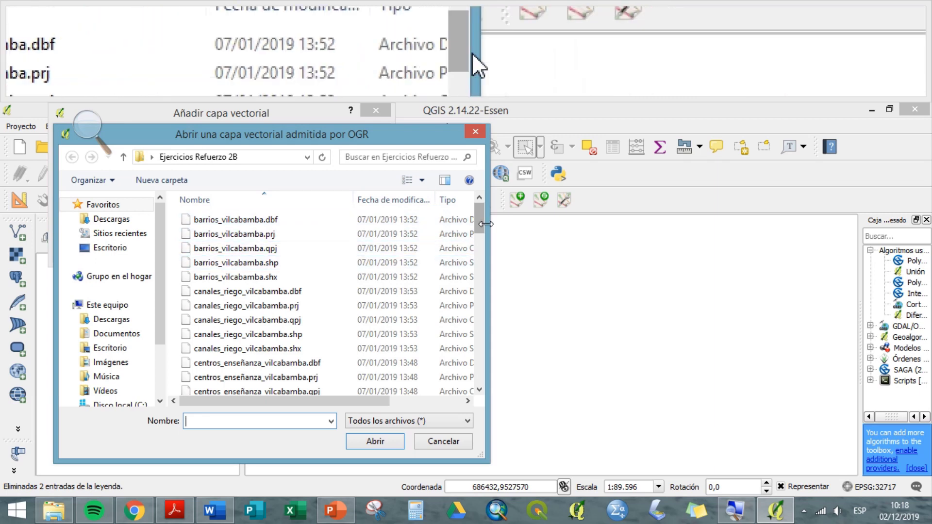
pyautogui.moveTo(480, 223); pyautogui.dragTo(477, 377)
pyautogui.click(286, 302)
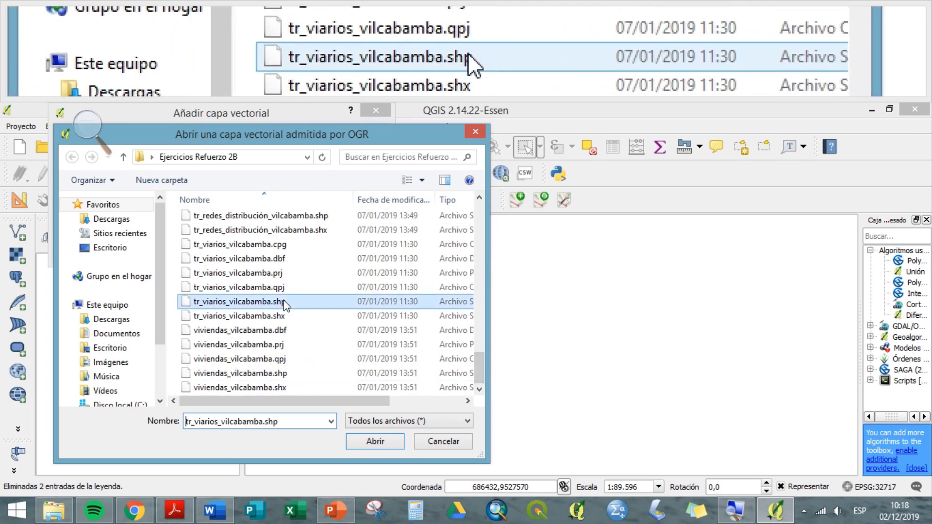
pyautogui.moveTo(482, 378); pyautogui.dragTo(481, 365)
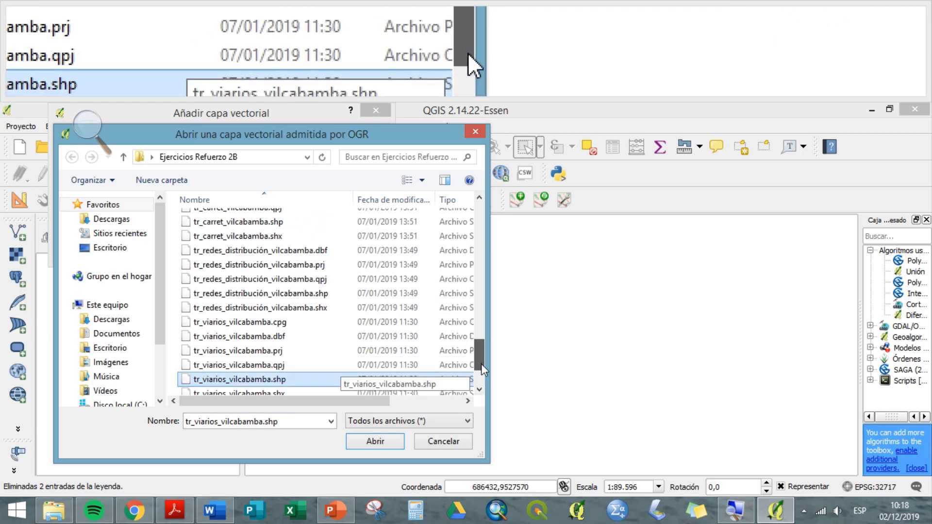
pyautogui.keyDown('ctrl'); pyautogui.click(283, 222); pyautogui.keyUp('ctrl')
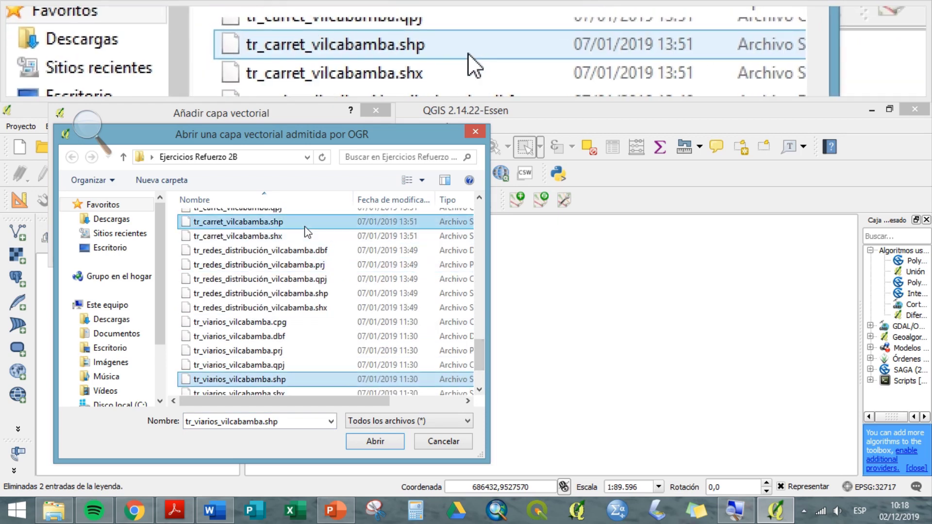
pyautogui.click(375, 440)
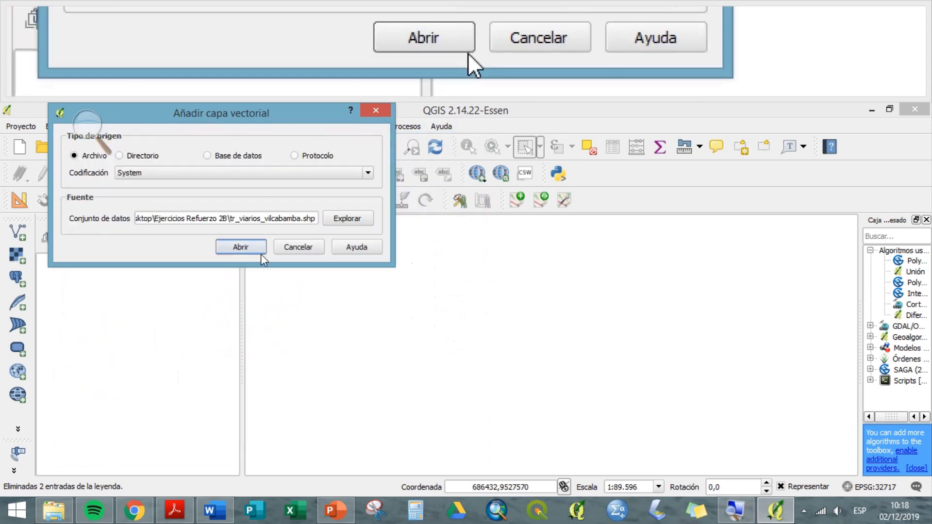
pyautogui.click(241, 247)
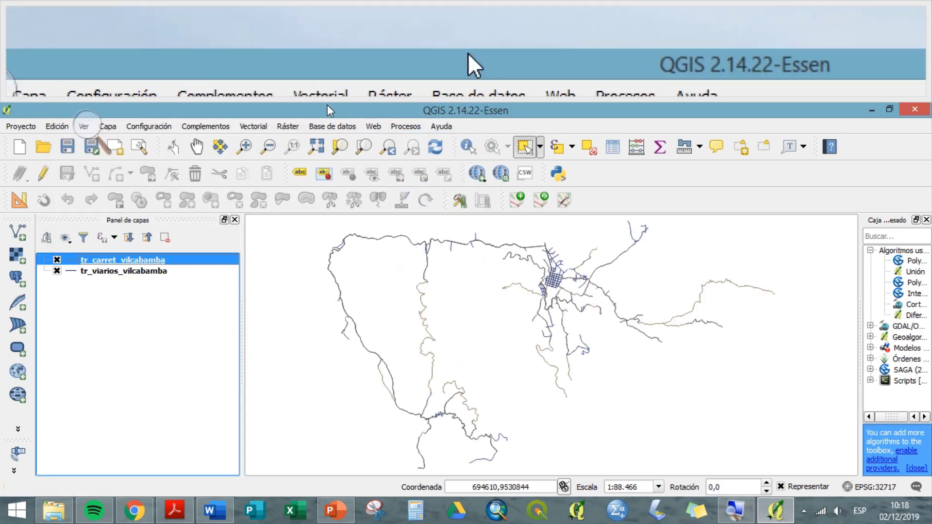
# Run a spatial query that newly selects the tr_viarios_vilcabamba features equal (Igual) to those of tr_carret_vilcabamba
pyautogui.click(253, 126)
pyautogui.moveTo(291, 139)
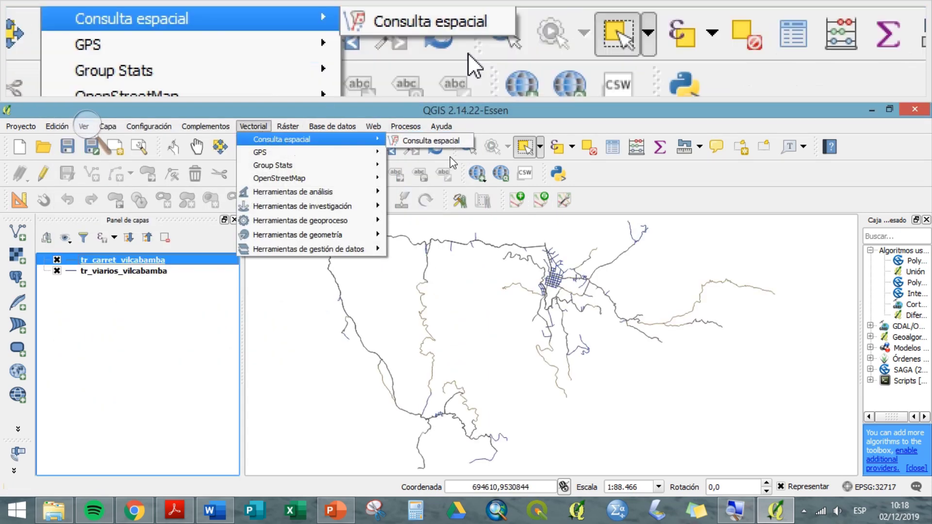
pyautogui.click(442, 147)
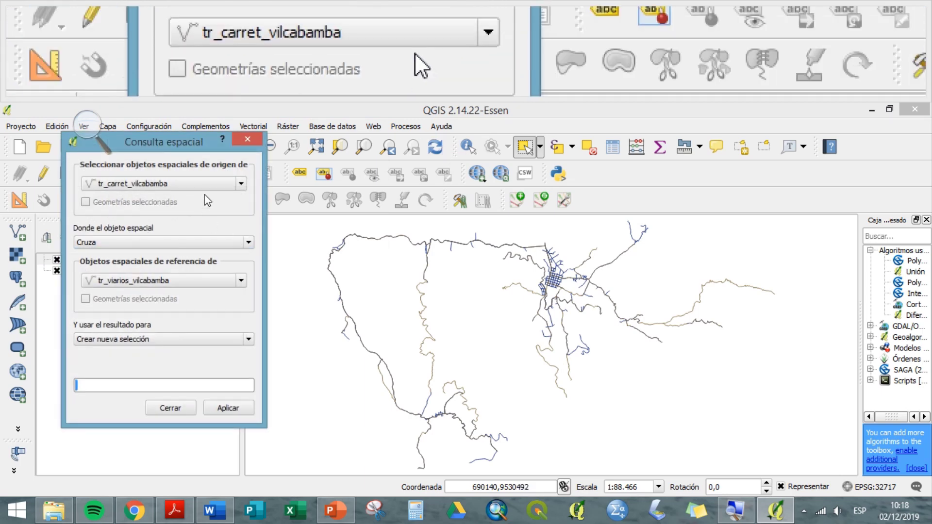
pyautogui.click(167, 245)
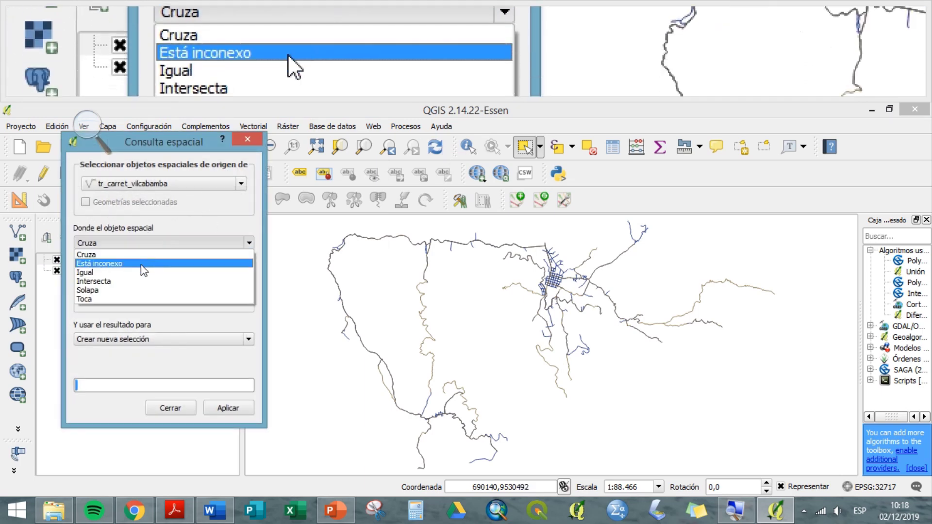
pyautogui.click(139, 273)
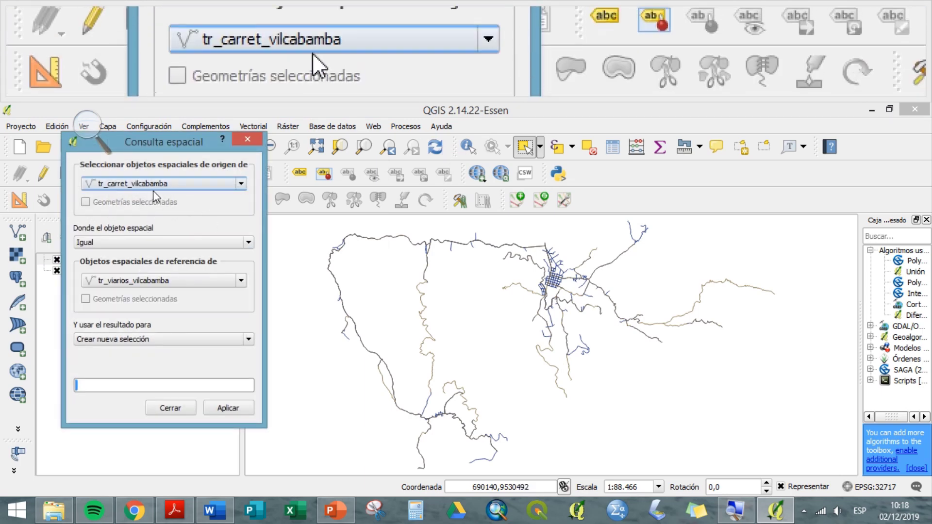
pyautogui.click(152, 187)
pyautogui.click(152, 209)
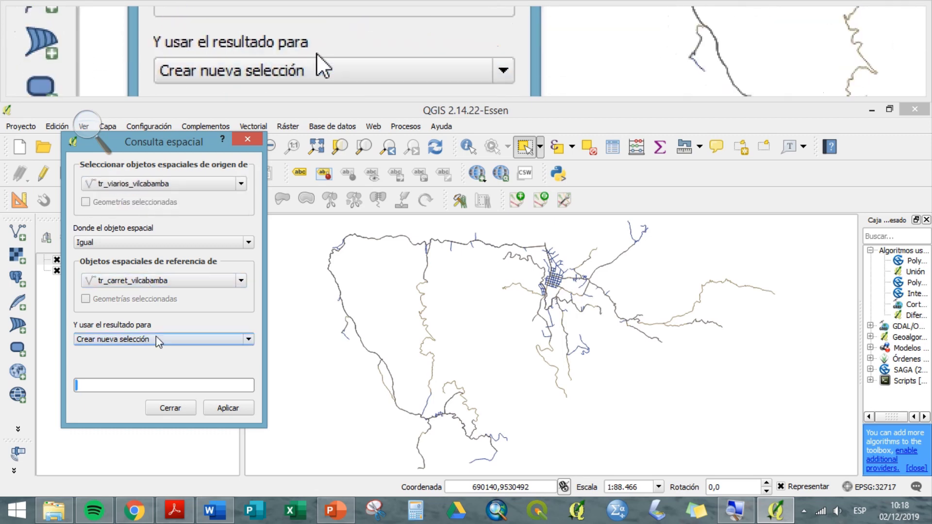
pyautogui.click(216, 411)
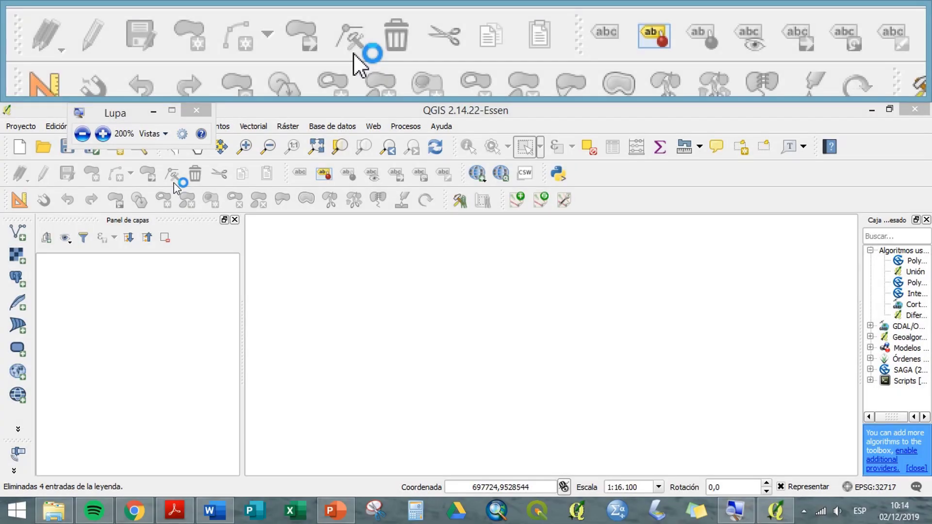
# Add the vector layers barrios_vilcabamba.shp and tr_carret_vilcabamba.shp from the Ejercicios Refuerzo 2B folder, placing the roads above the neighbourhoods
pyautogui.click(18, 232)
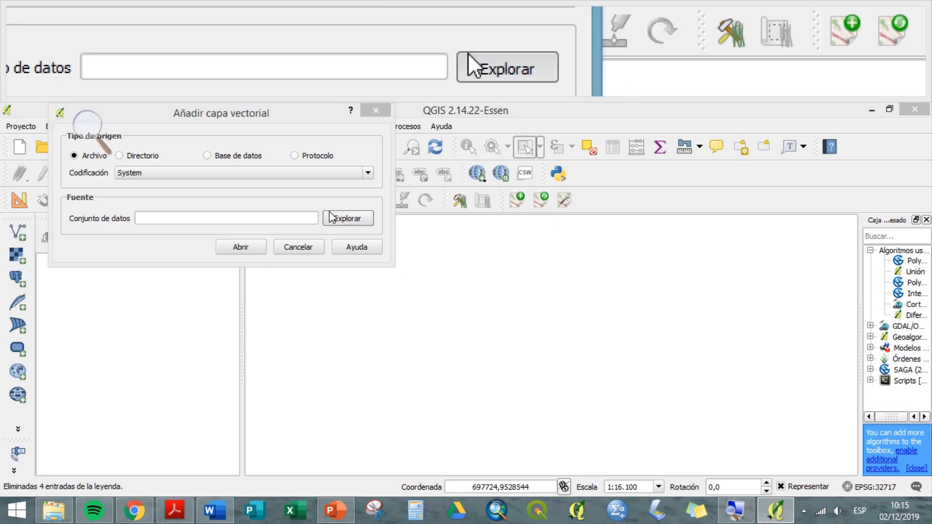
pyautogui.click(347, 219)
pyautogui.click(282, 262)
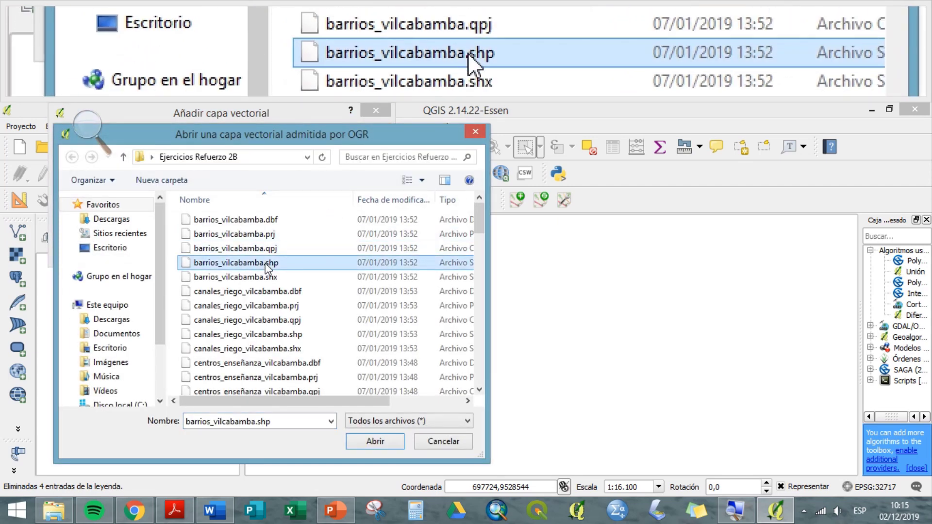
pyautogui.moveTo(483, 220); pyautogui.dragTo(477, 351)
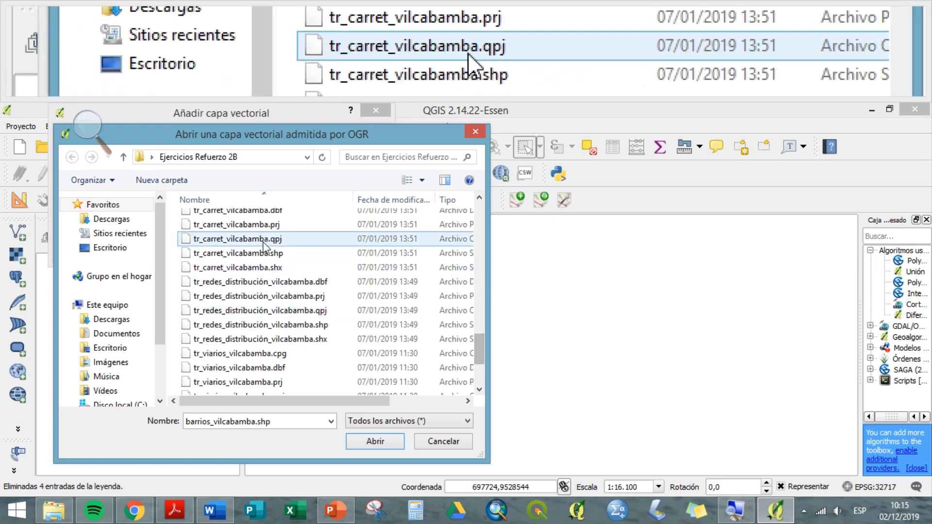
pyautogui.keyDown('ctrl'); pyautogui.click(262, 253); pyautogui.keyUp('ctrl')
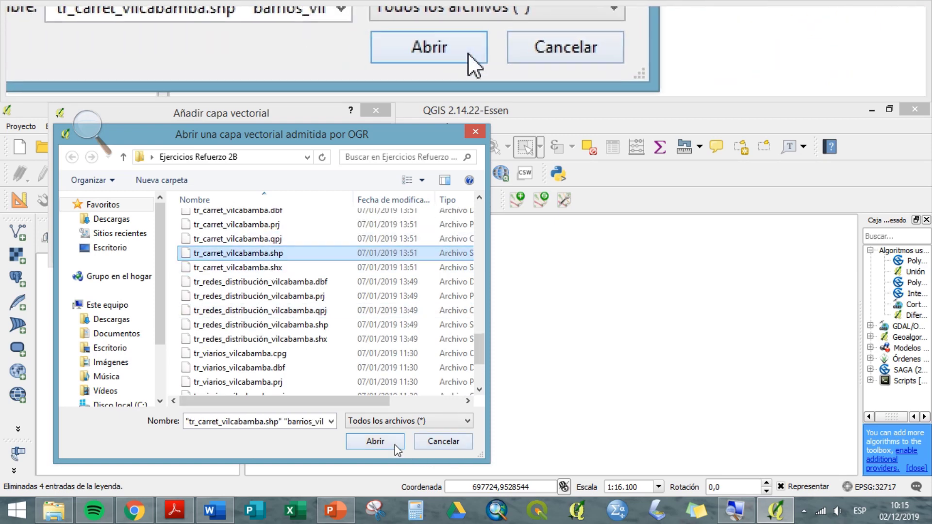
pyautogui.click(376, 442)
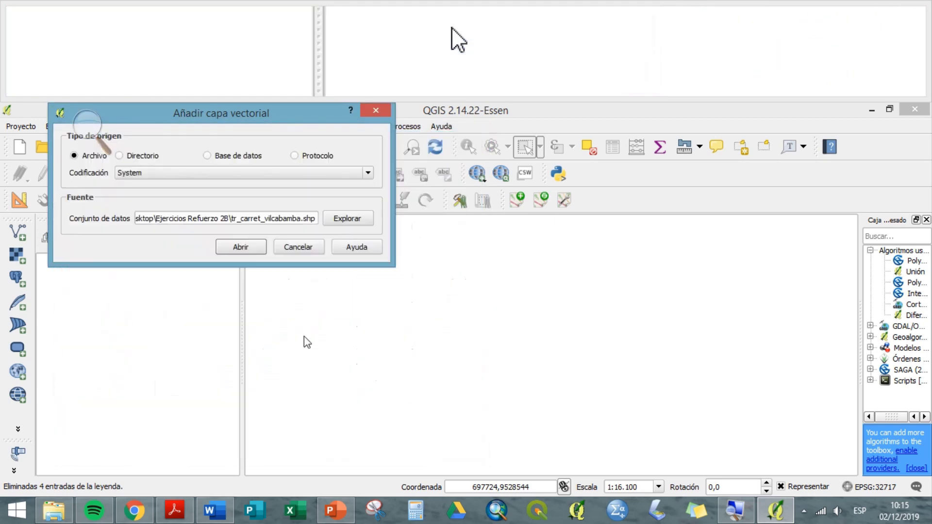
pyautogui.click(243, 247)
pyautogui.moveTo(143, 270); pyautogui.dragTo(131, 262)
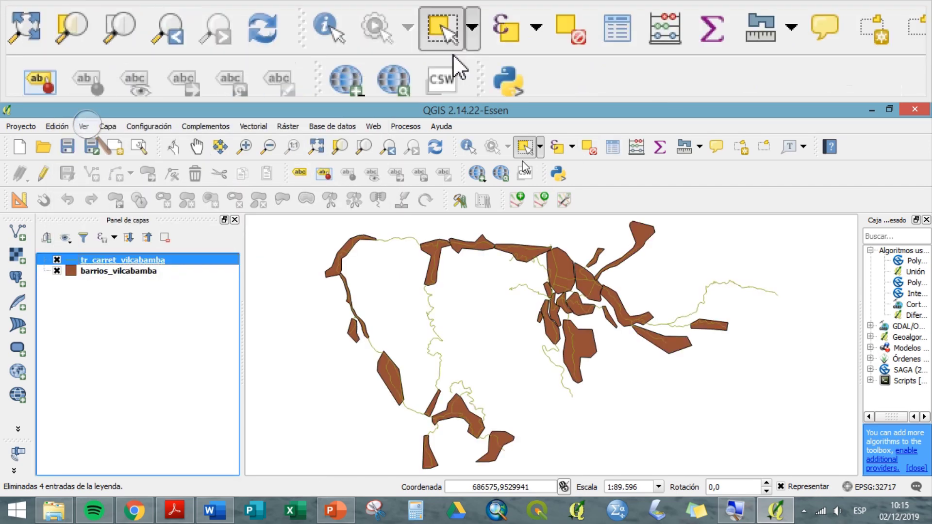
# Select the tr_carret_vilcabamba roads matching the expression "ESTADO" = 'B' and close the expression dialog
pyautogui.click(552, 158)
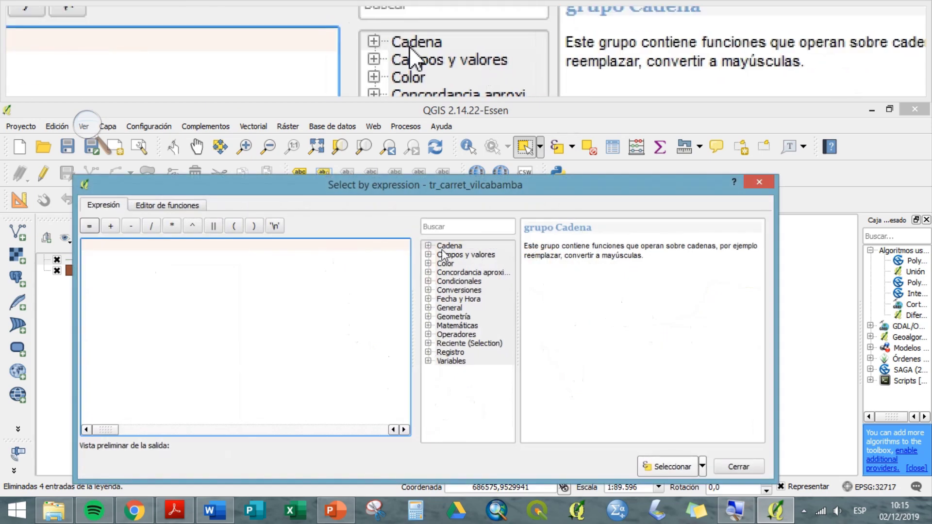
pyautogui.click(428, 255)
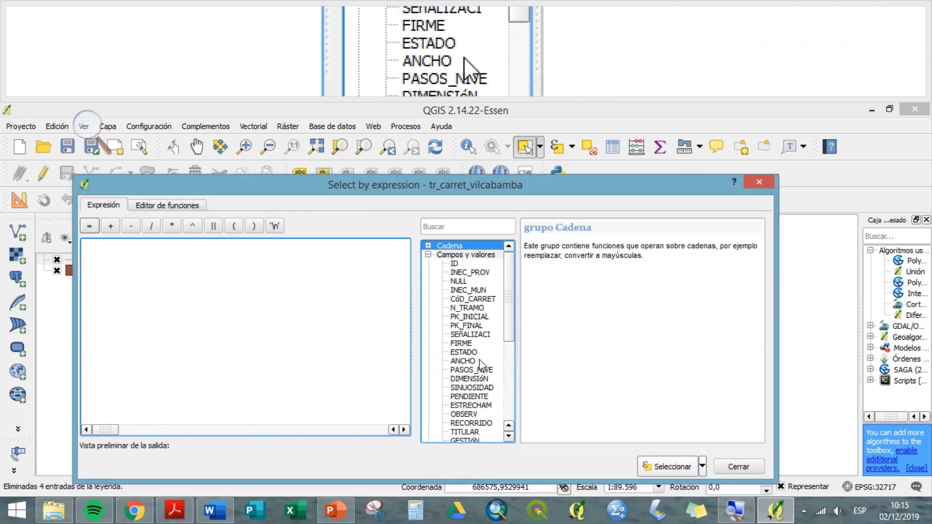
pyautogui.click(466, 353)
pyautogui.click(678, 436)
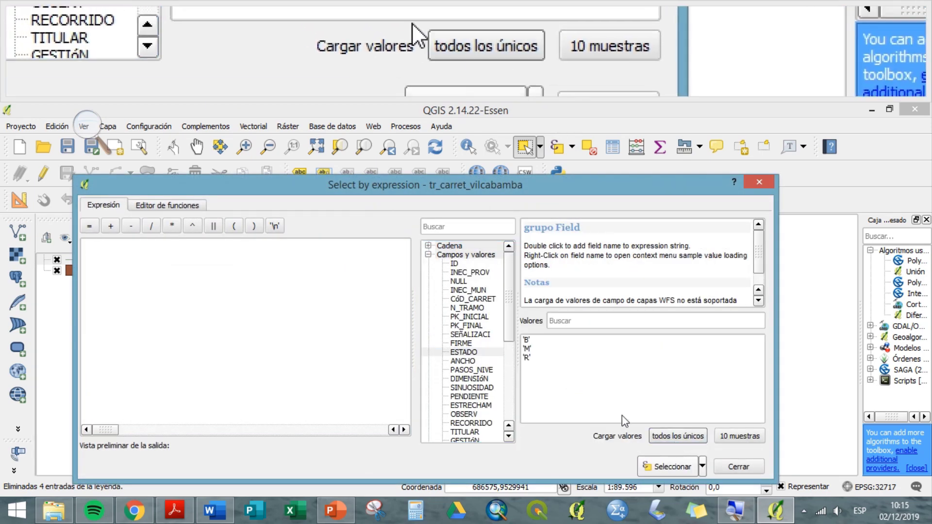
pyautogui.doubleClick(469, 355)
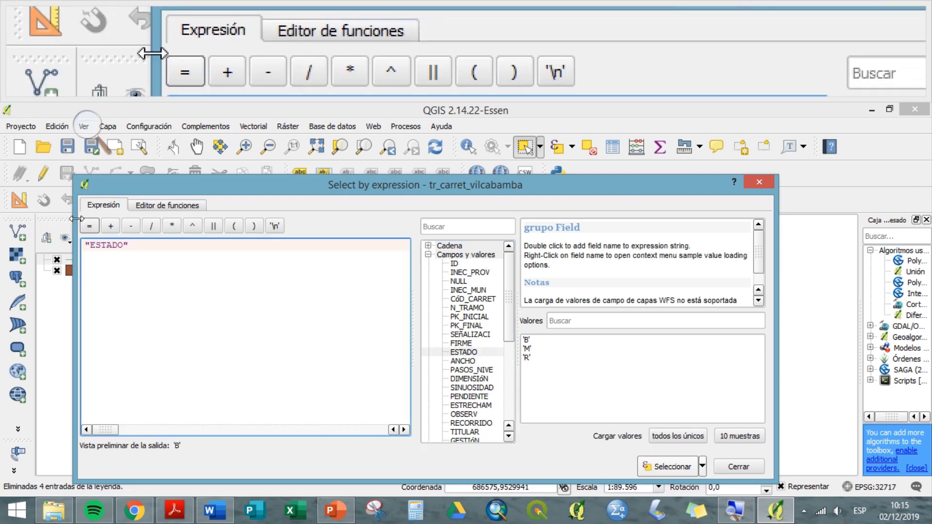
pyautogui.click(87, 226)
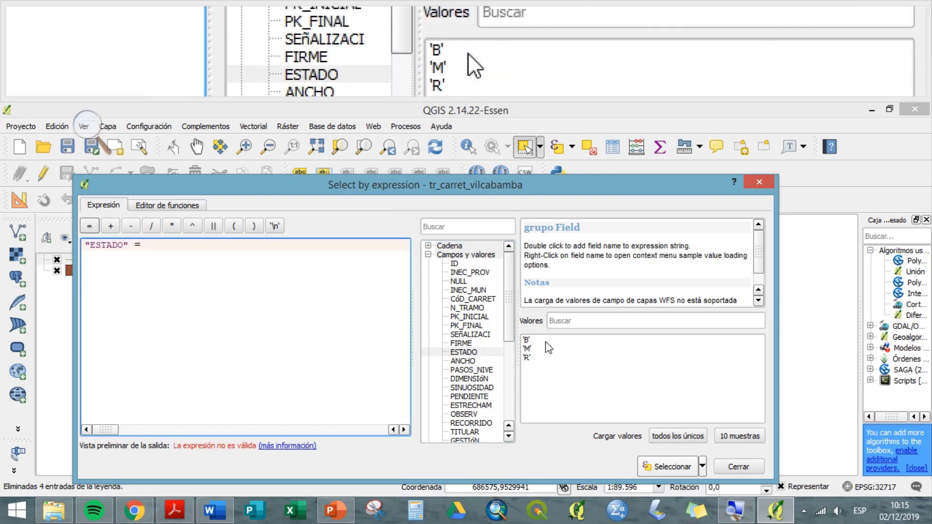
pyautogui.doubleClick(527, 340)
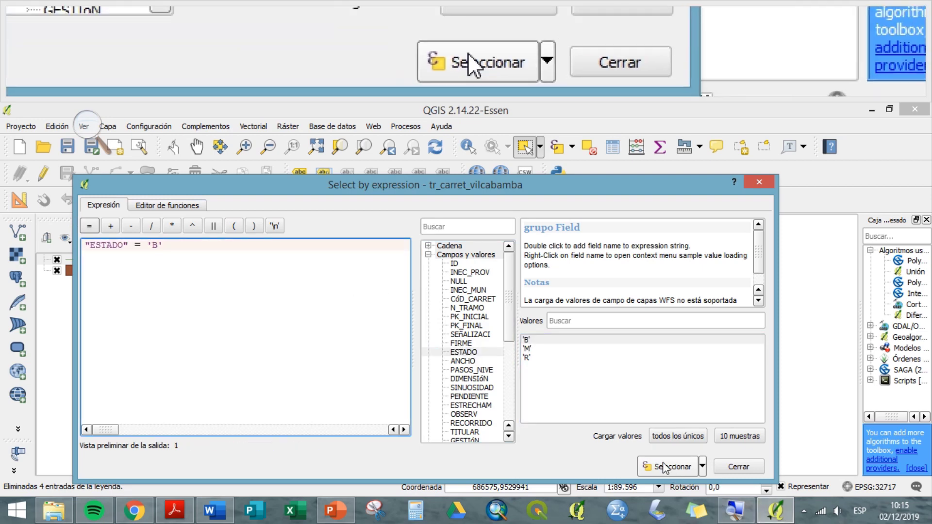
pyautogui.click(671, 466)
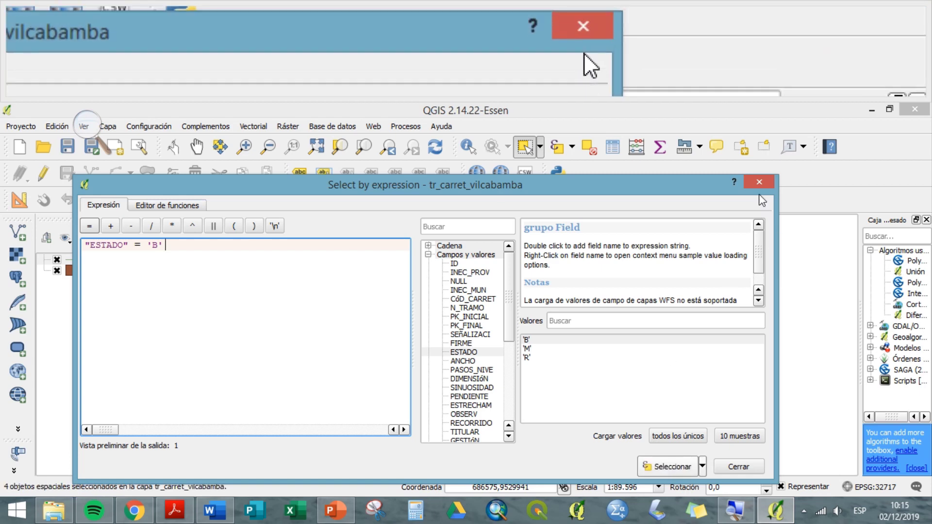
pyautogui.click(758, 187)
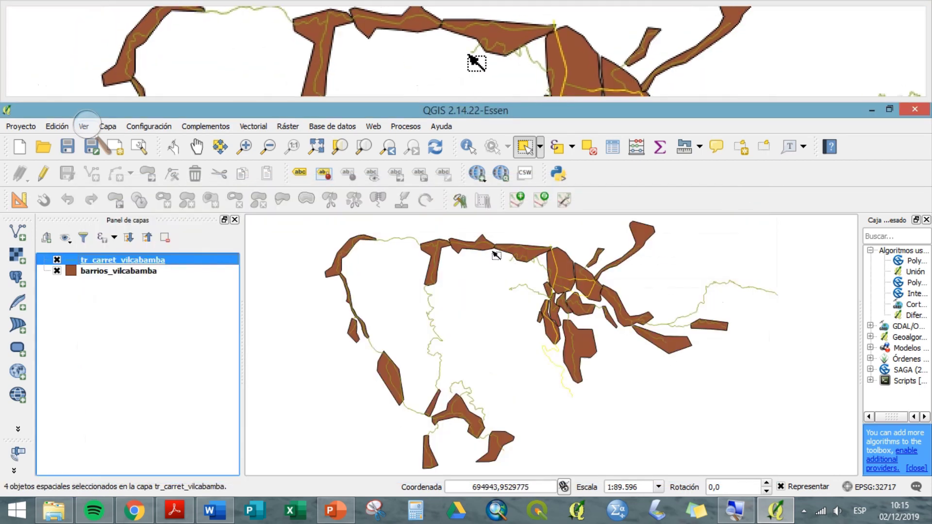
# Try a spatial query for the barrios_vilcabamba polygons that contain (Contiene) the selected tr_carret_vilcabamba roads
pyautogui.click(265, 130)
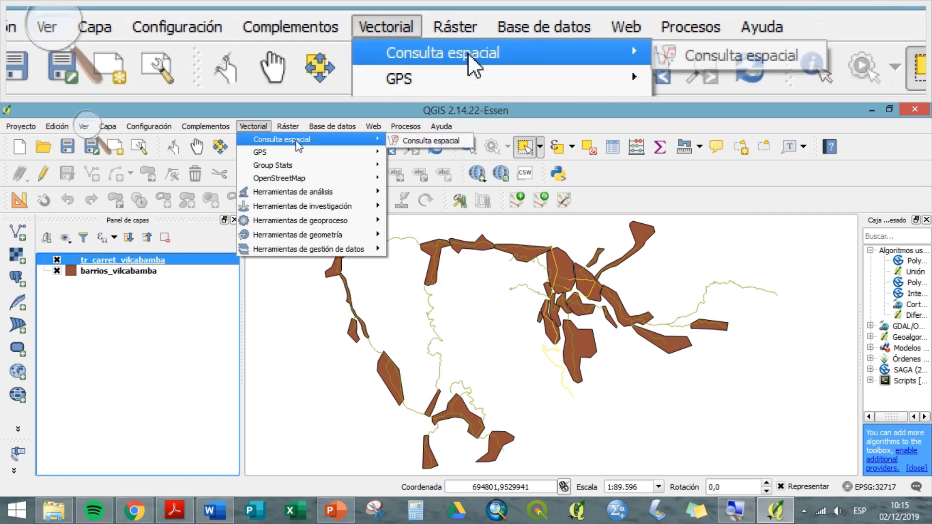
pyautogui.click(398, 141)
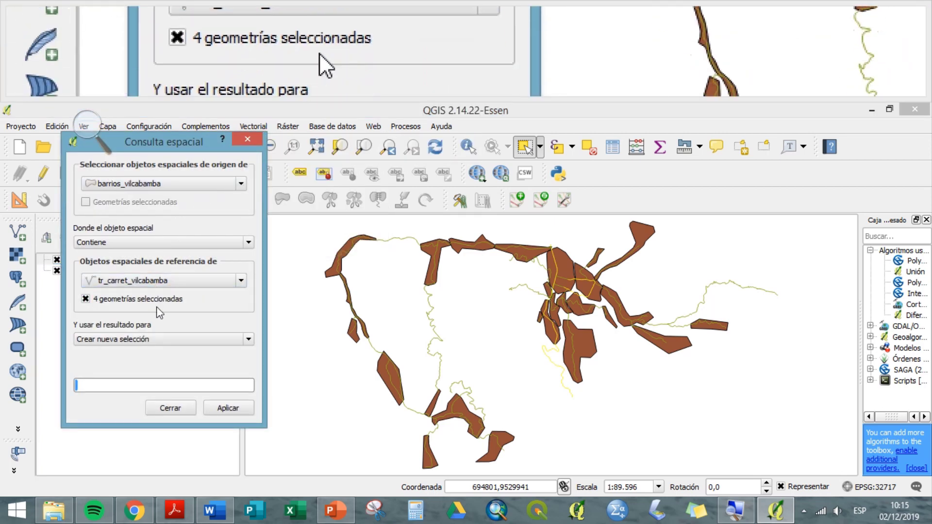
pyautogui.click(224, 408)
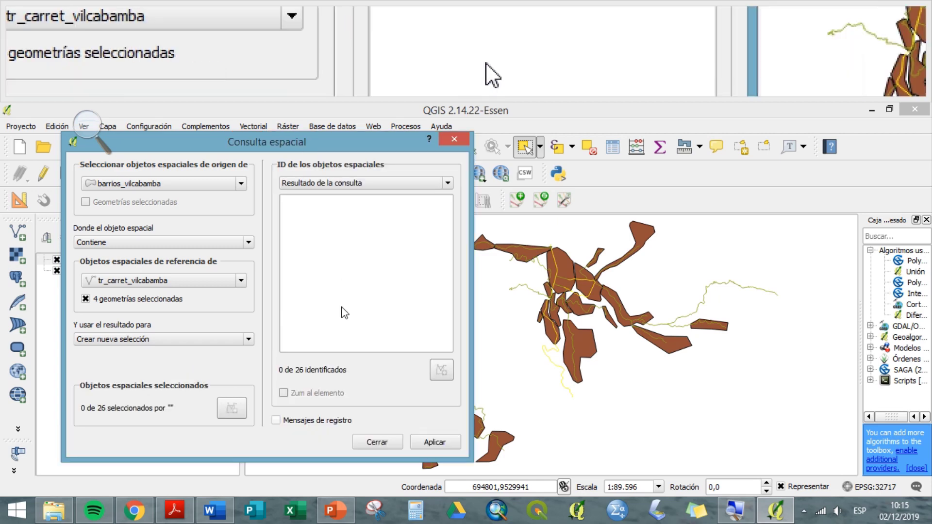
# Rerun the spatial query with Intersecta to newly select the neighbourhoods crossed by the selected roads, and close the query dialog
pyautogui.click(221, 248)
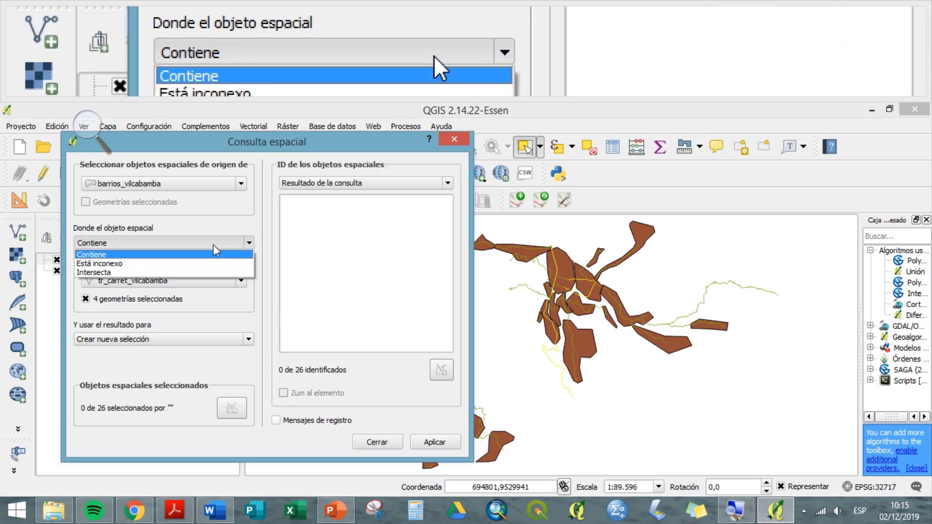
pyautogui.click(203, 272)
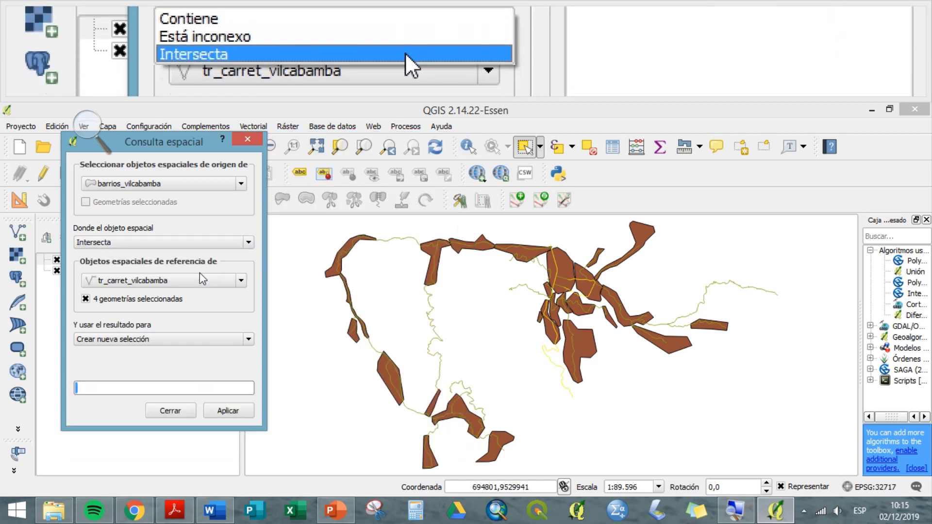
pyautogui.click(218, 416)
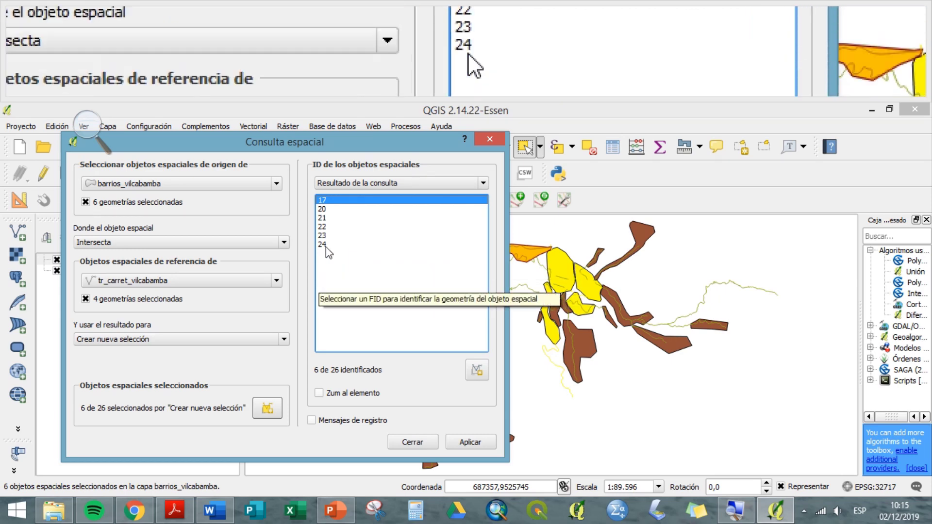
pyautogui.click(490, 139)
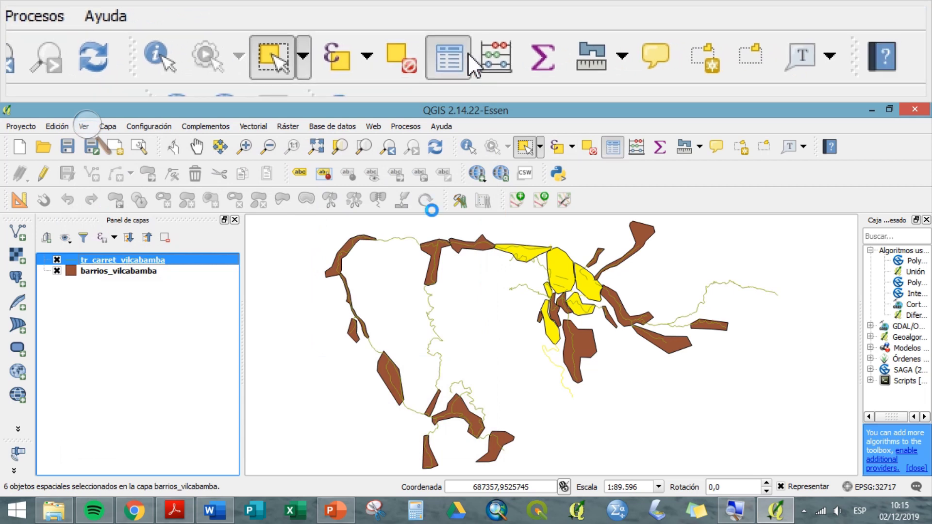
# Review the selected roads in the tr_carret_vilcabamba attribute table, with the selected rows moved to the top, and close it
pyautogui.click(611, 147)
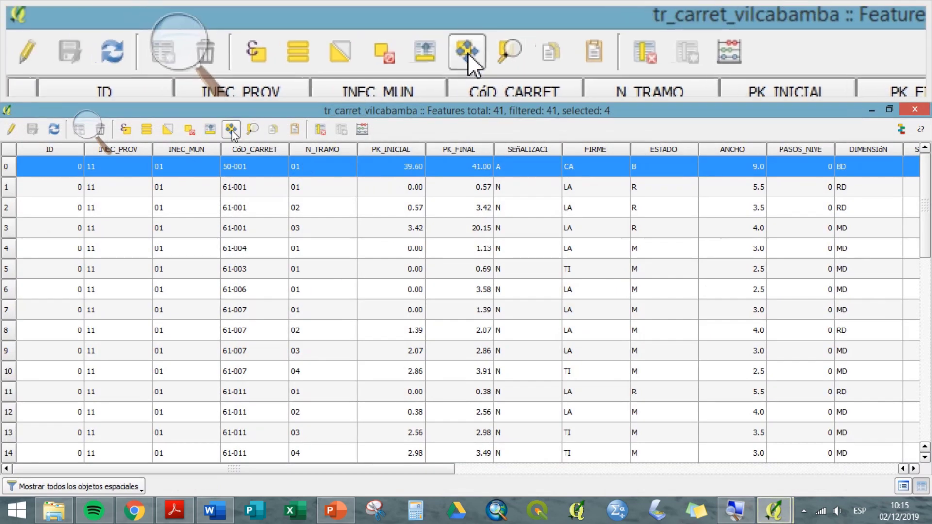
pyautogui.click(210, 130)
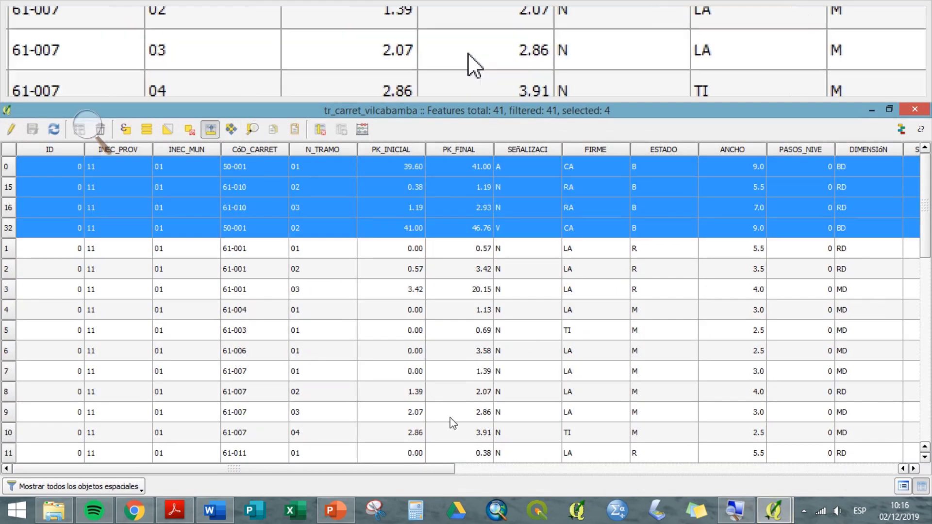
pyautogui.moveTo(452, 467); pyautogui.dragTo(520, 468)
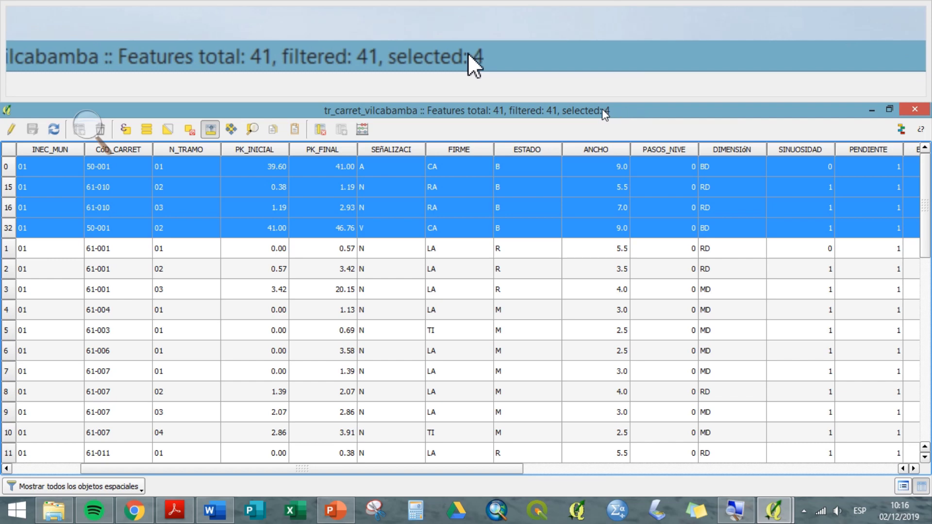
pyautogui.click(915, 108)
# Review the selected neighbourhoods in the barrios_vilcabamba attribute table, with the selected rows moved to the top and the SECTOR column widened
pyautogui.click(155, 276)
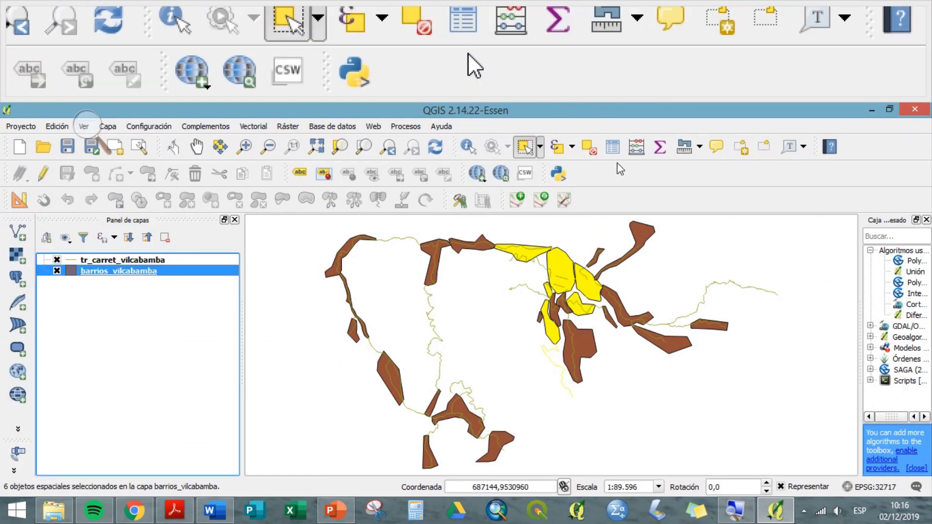
pyautogui.click(614, 148)
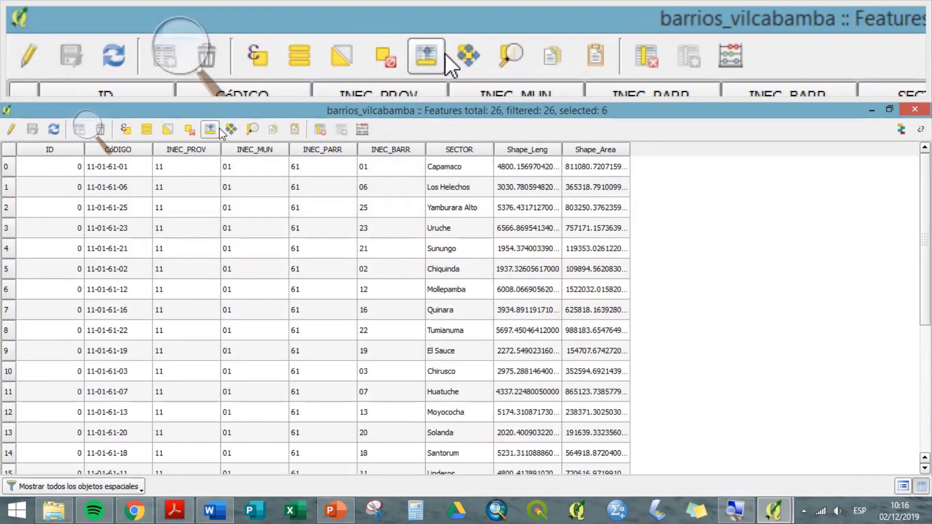
pyautogui.click(210, 129)
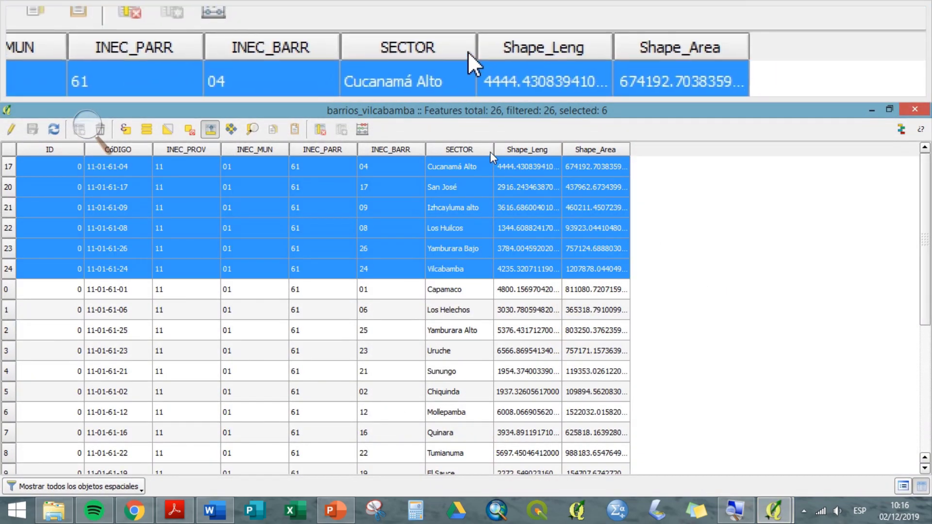
pyautogui.moveTo(494, 150); pyautogui.dragTo(541, 160)
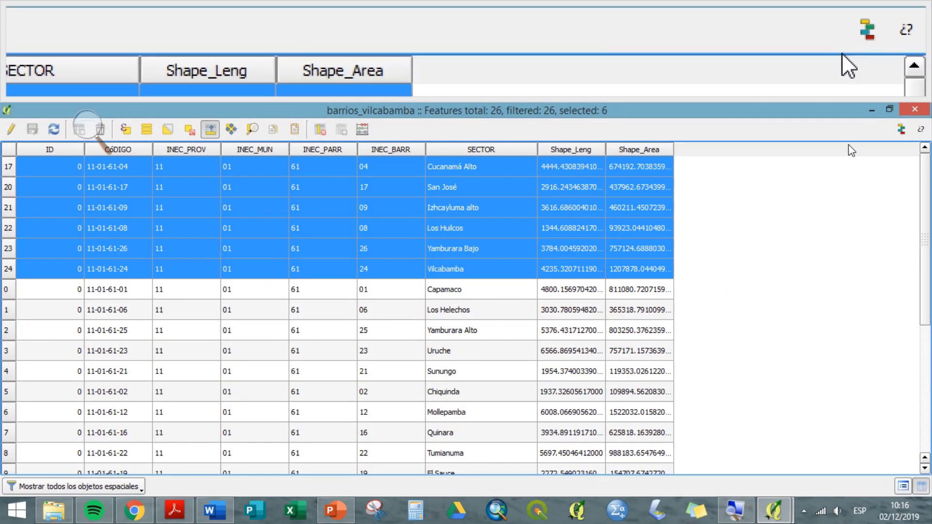
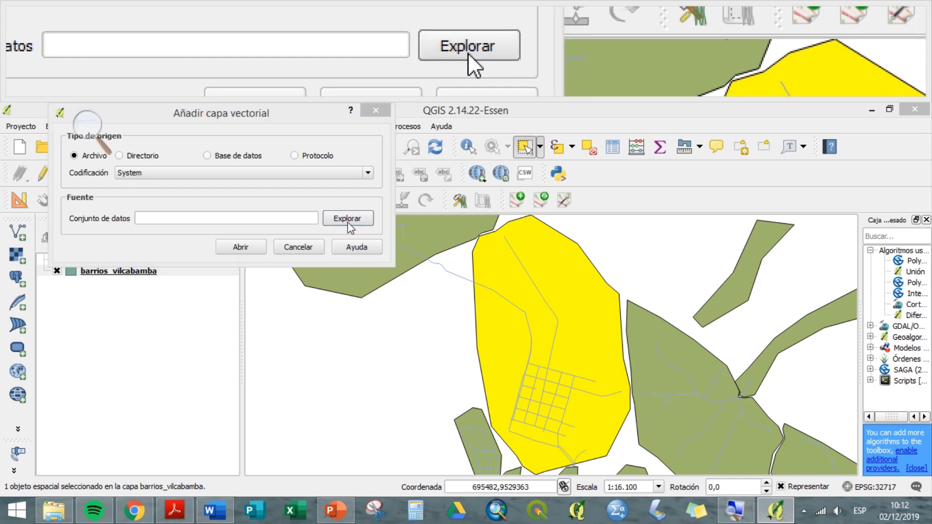
# Add the viviendas_vilcabamba.shp vector layer to the map and hide the tr_redes_distribución_vilcabamba layer
pyautogui.click(277, 307)
pyautogui.press('v')
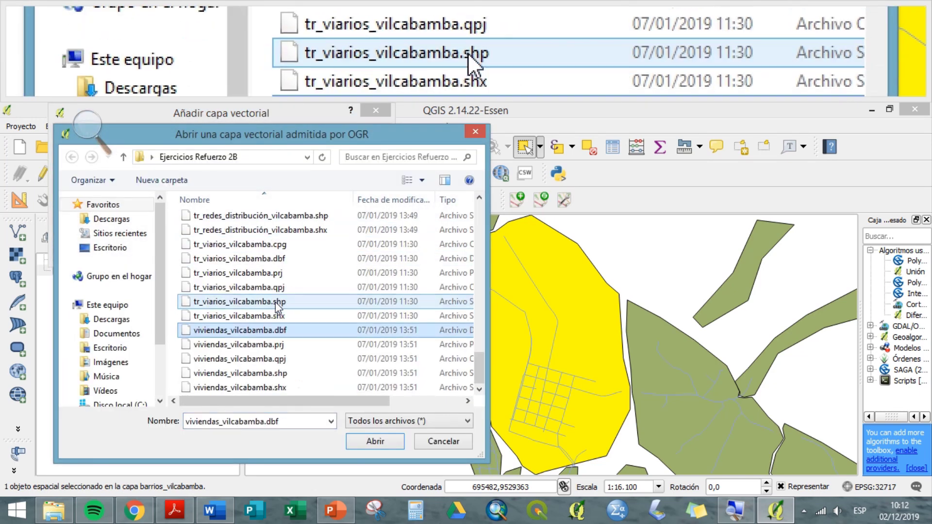
pyautogui.click(290, 377)
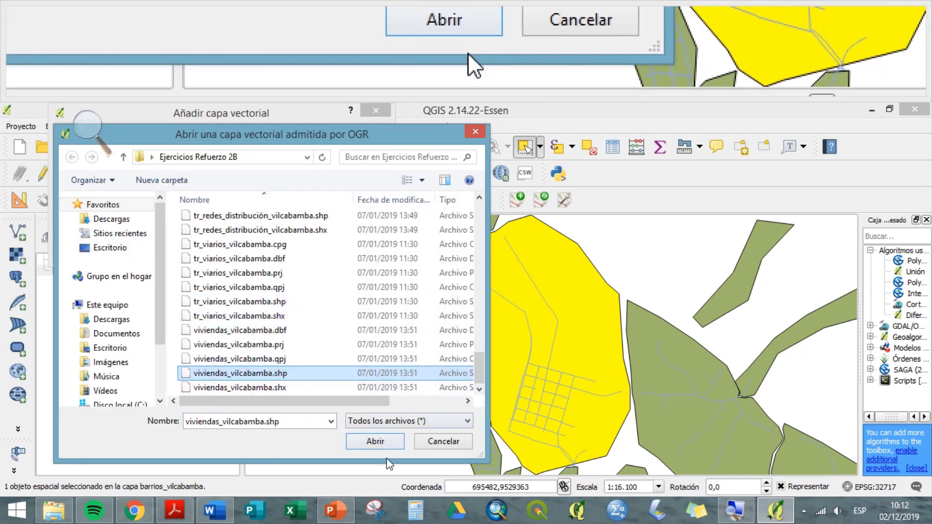
pyautogui.click(375, 441)
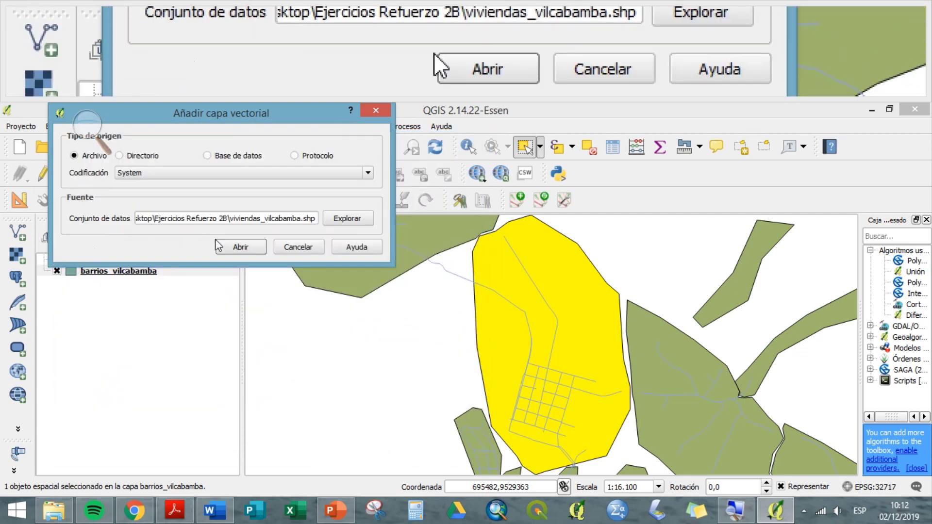
pyautogui.click(241, 246)
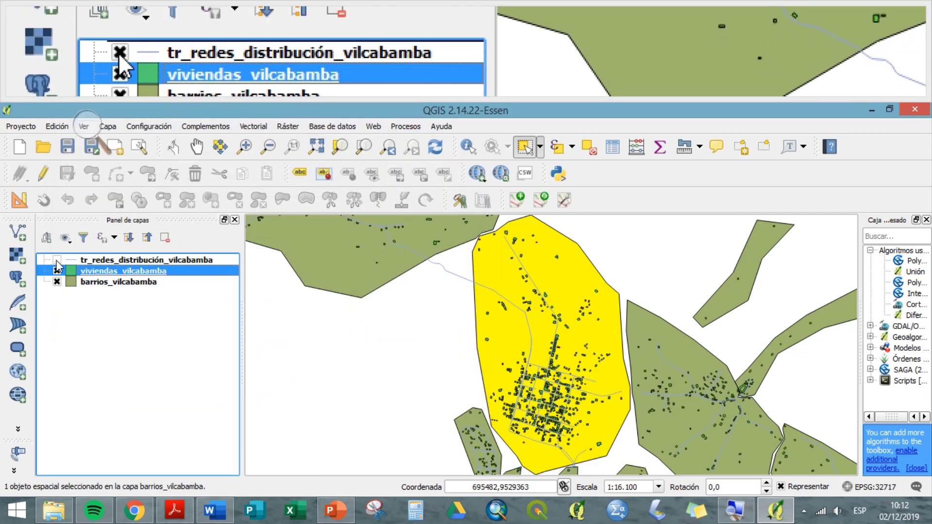
pyautogui.click(57, 260)
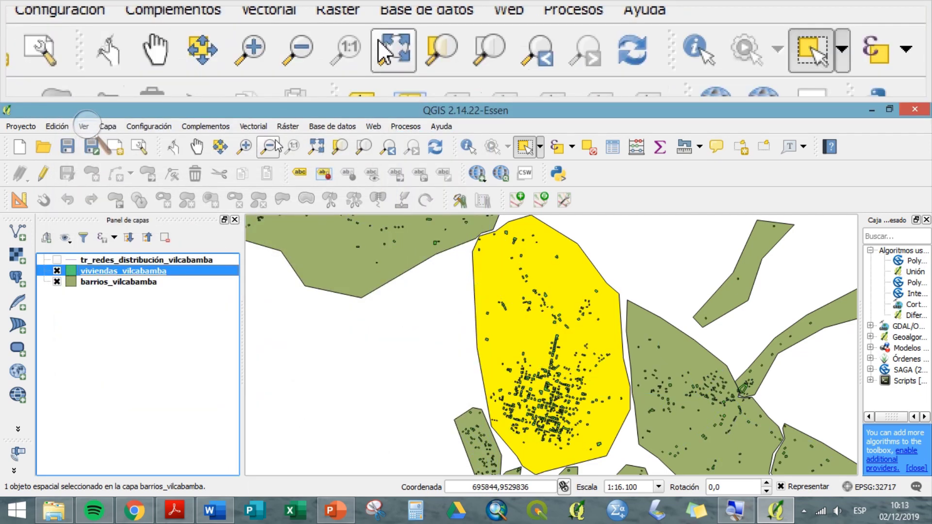
# Run a spatial query newly selecting the viviendas_vilcabamba houses that are disjoint (Está inconexo) from the selected barrios_vilcabamba neighbourhood
pyautogui.click(253, 126)
pyautogui.moveTo(305, 144)
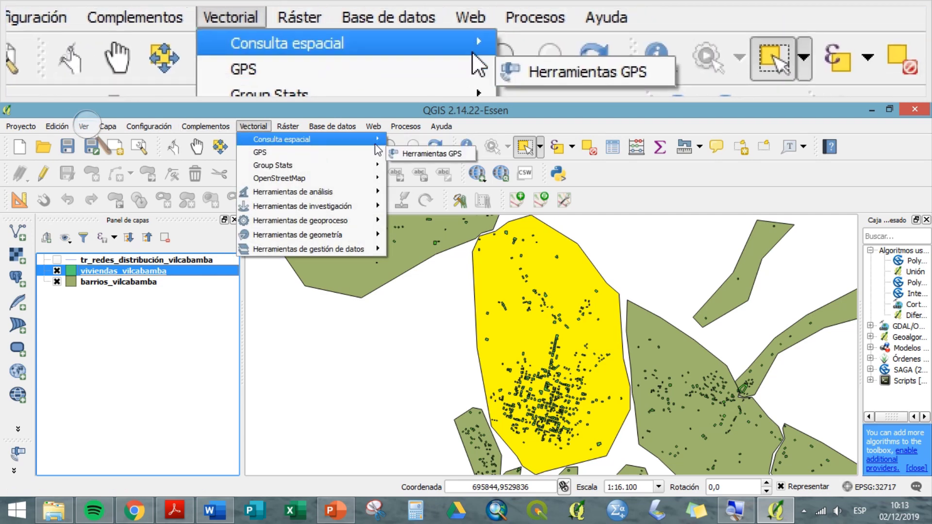
pyautogui.click(427, 141)
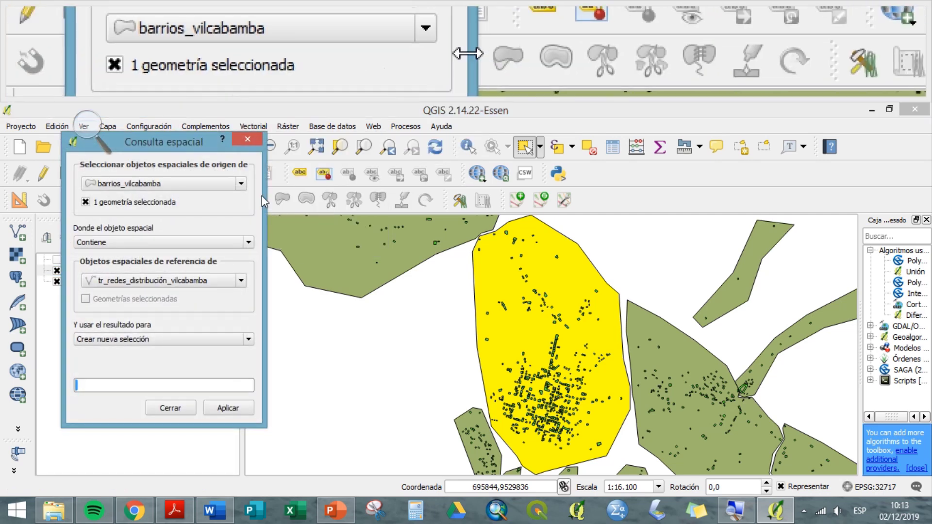
pyautogui.click(241, 183)
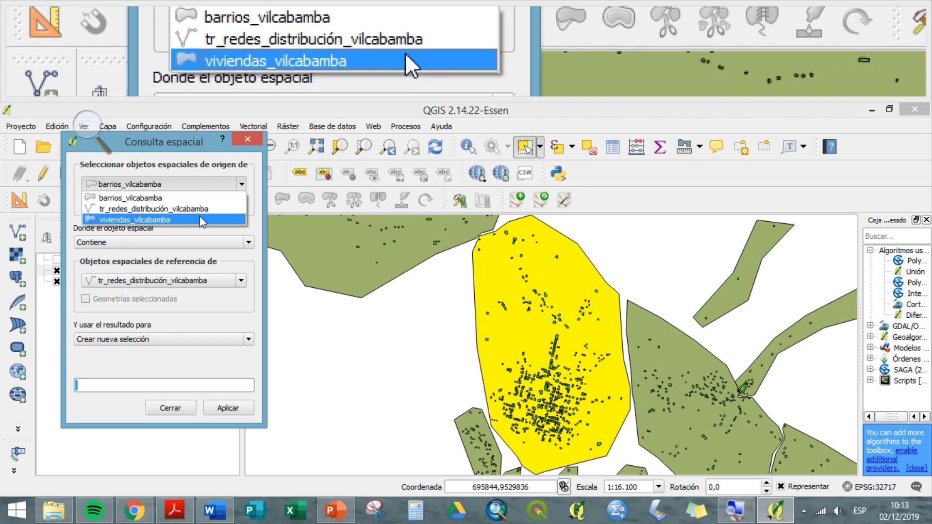
pyautogui.click(202, 220)
pyautogui.click(171, 242)
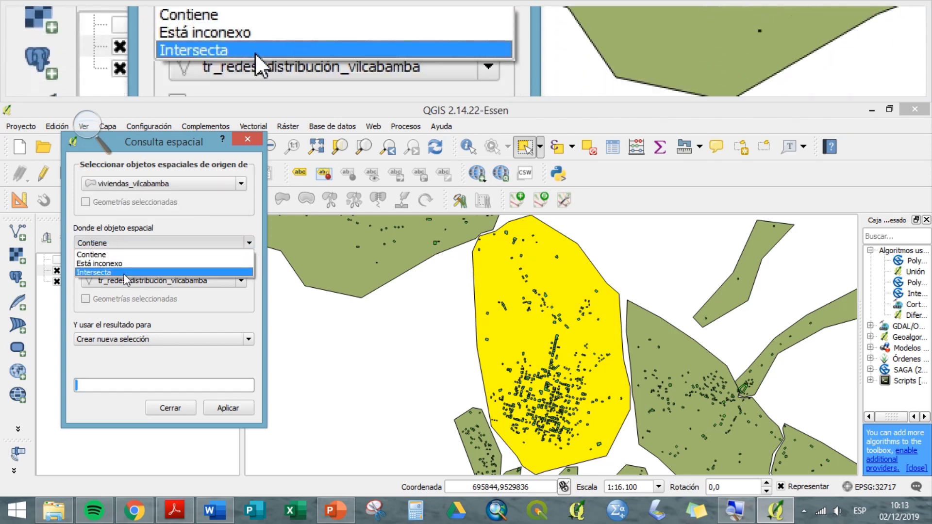
pyautogui.click(138, 263)
pyautogui.click(135, 285)
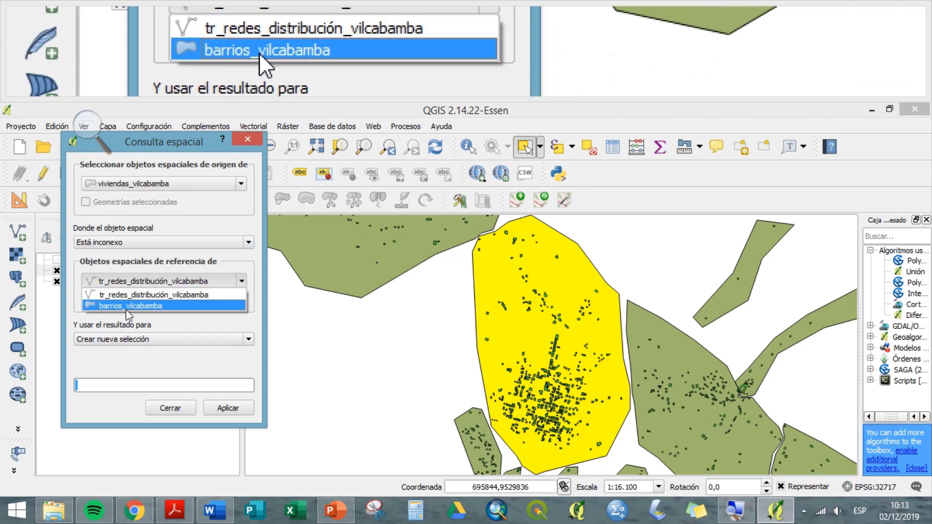
pyautogui.click(155, 299)
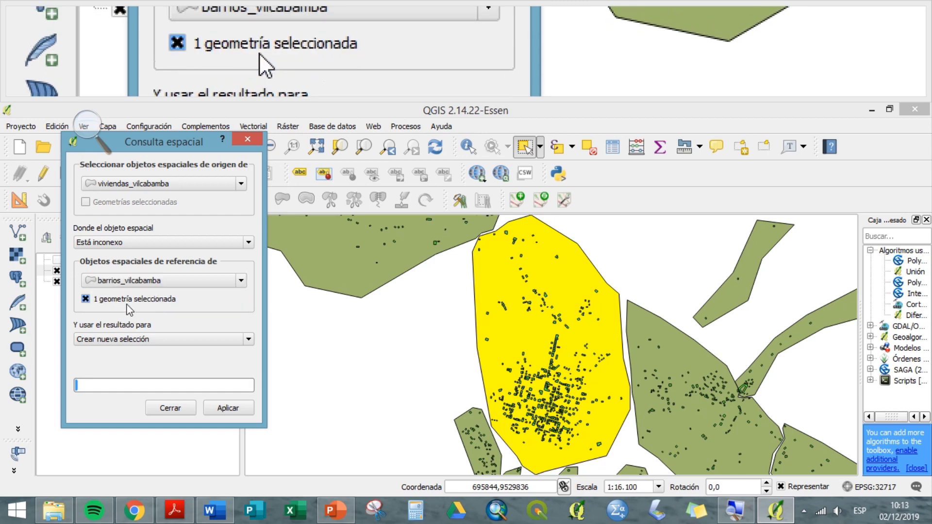
pyautogui.click(217, 408)
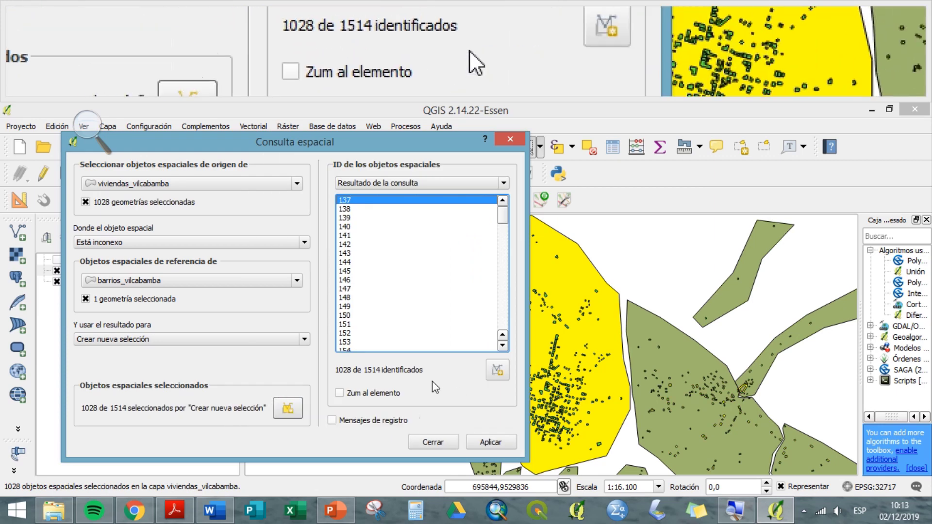
# Inspect individual houses in the query result, such as feature 153, with zoom to element turned on
pyautogui.click(384, 395)
pyautogui.click(383, 395)
pyautogui.click(375, 342)
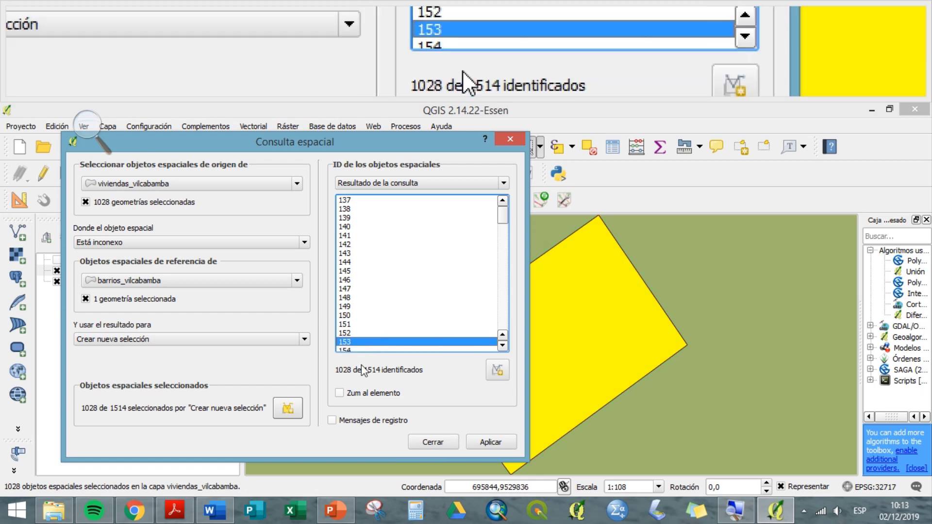
pyautogui.click(355, 394)
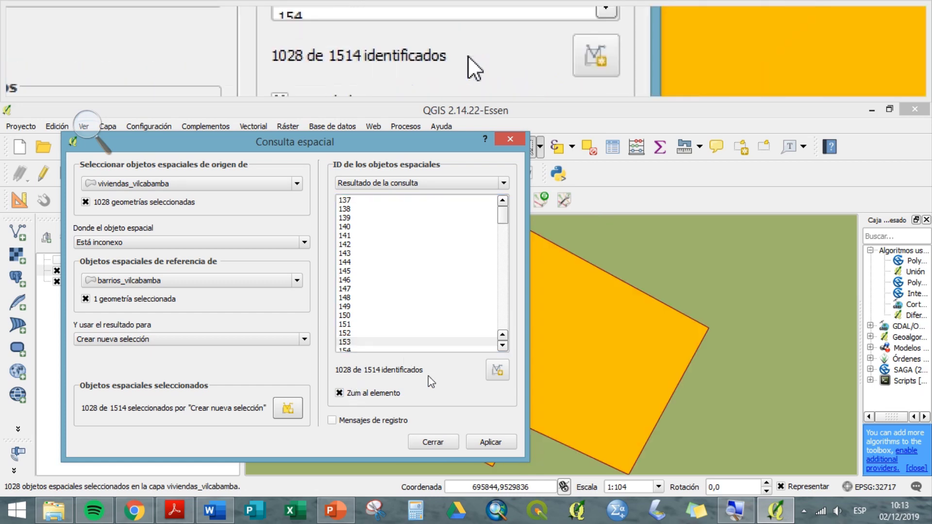
pyautogui.click(298, 410)
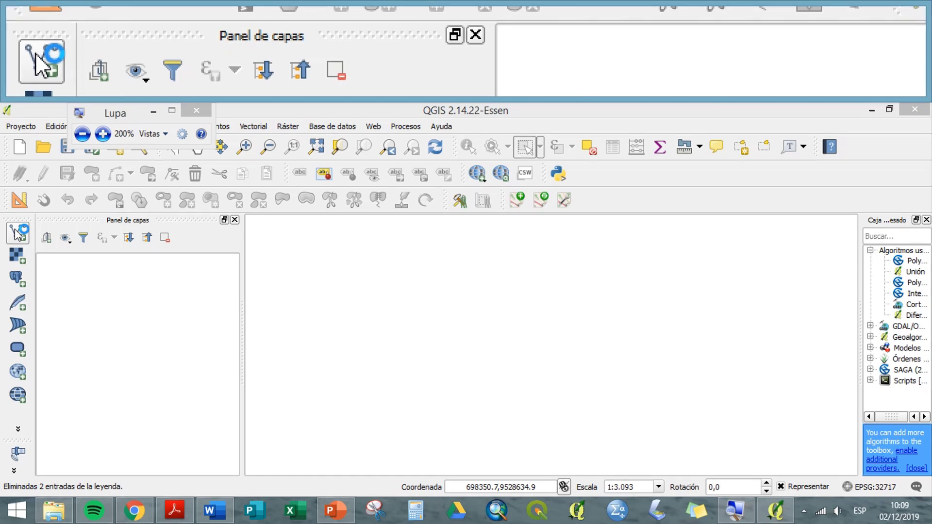
# Add the barrios_vilcabamba.shp and tr_redes_distribución_vilcabamba.shp vector layers together from the Ejercicios Refuerzo 2B folder
pyautogui.click(17, 233)
pyautogui.click(345, 219)
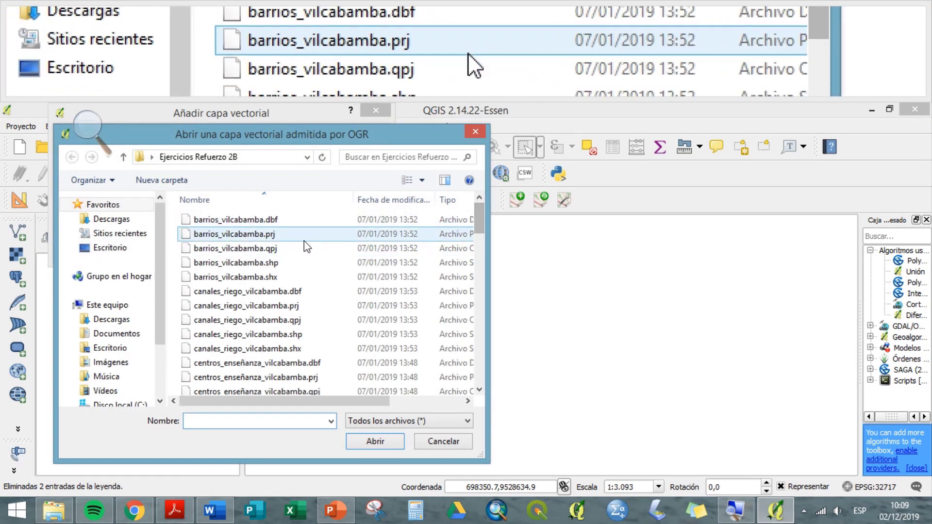
pyautogui.click(287, 263)
pyautogui.scroll(-13, 481, 229)
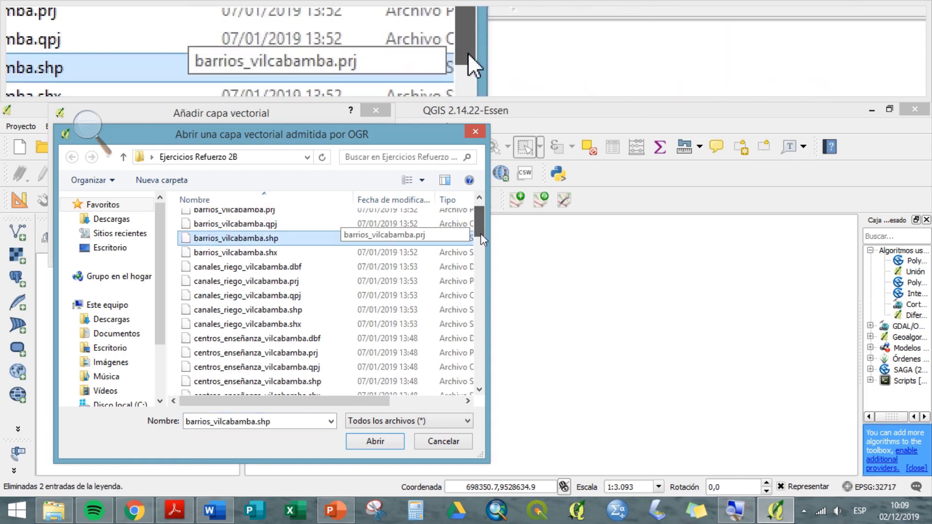
pyautogui.scroll(-8, 468, 345)
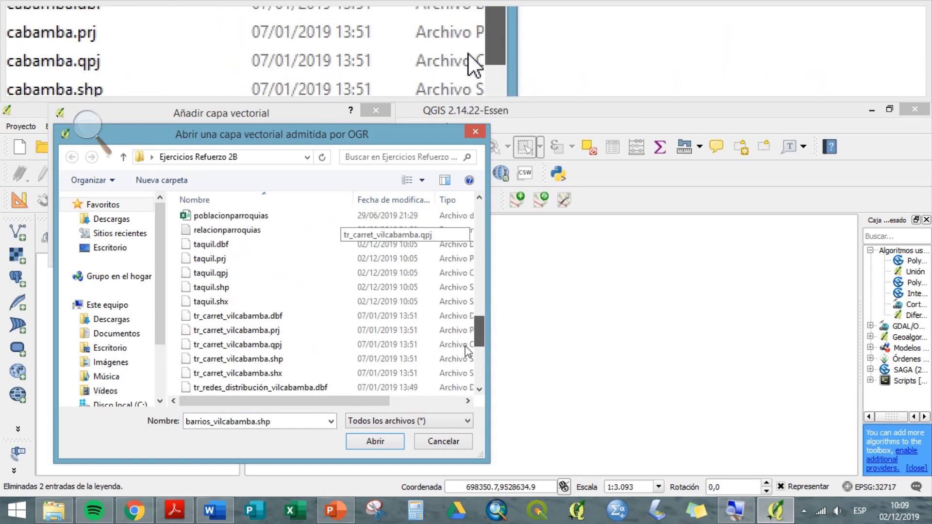
pyautogui.keyDown('ctrl'); pyautogui.click(395, 356); pyautogui.keyUp('ctrl')
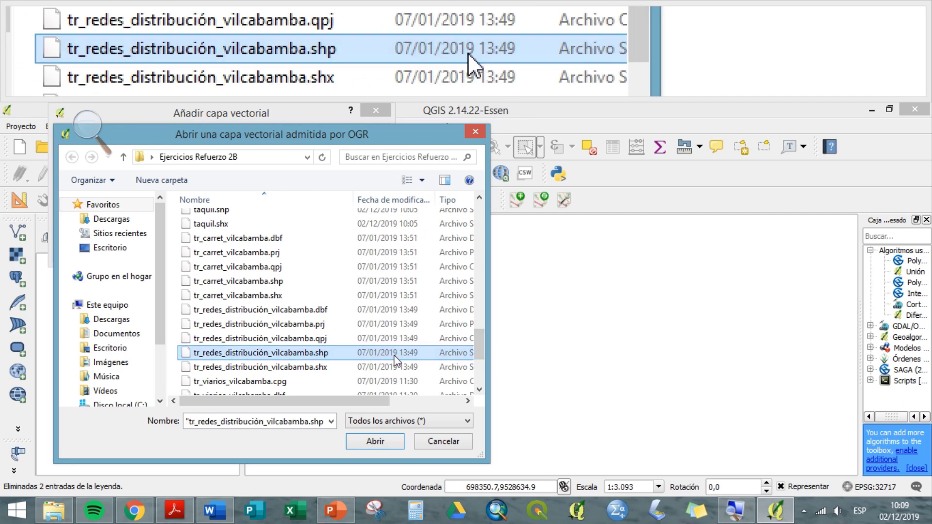
pyautogui.click(375, 441)
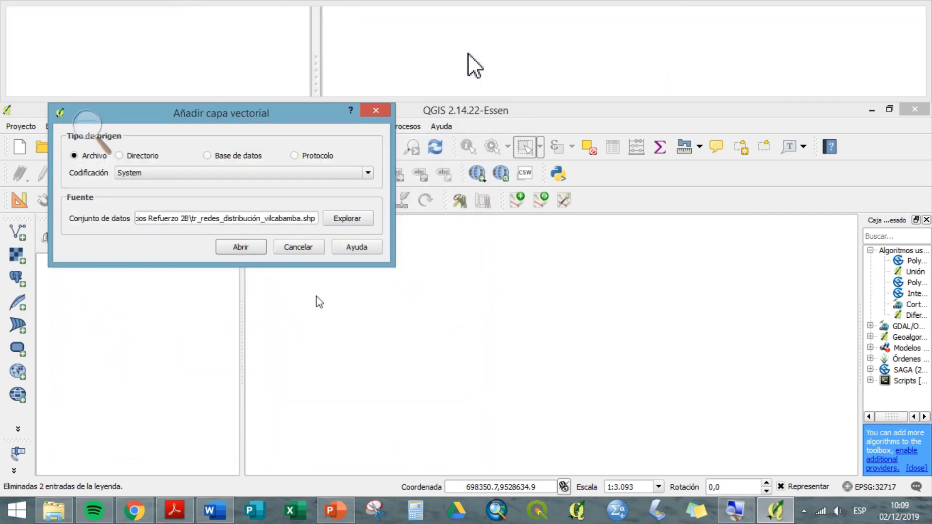
pyautogui.click(257, 247)
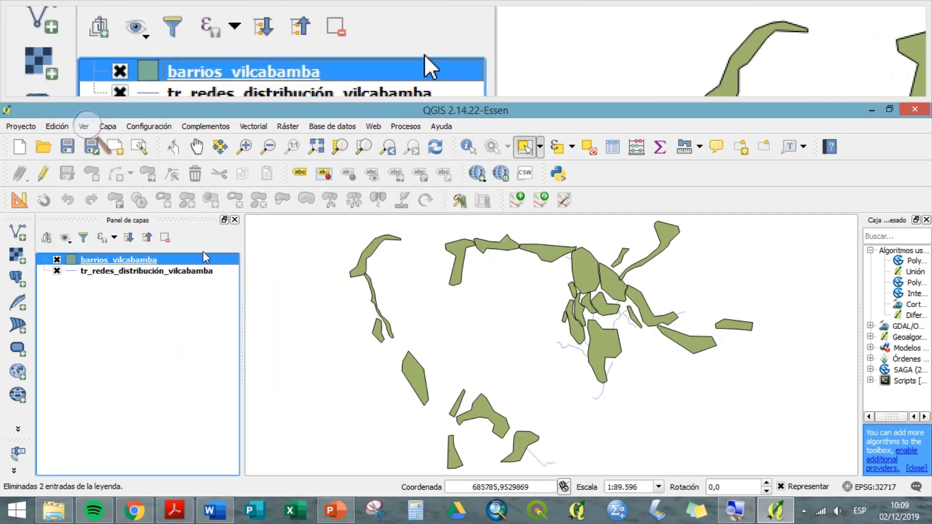
# Start a selection by expression on barrios_vilcabamba and load all unique values of the SECTOR field
pyautogui.click(557, 152)
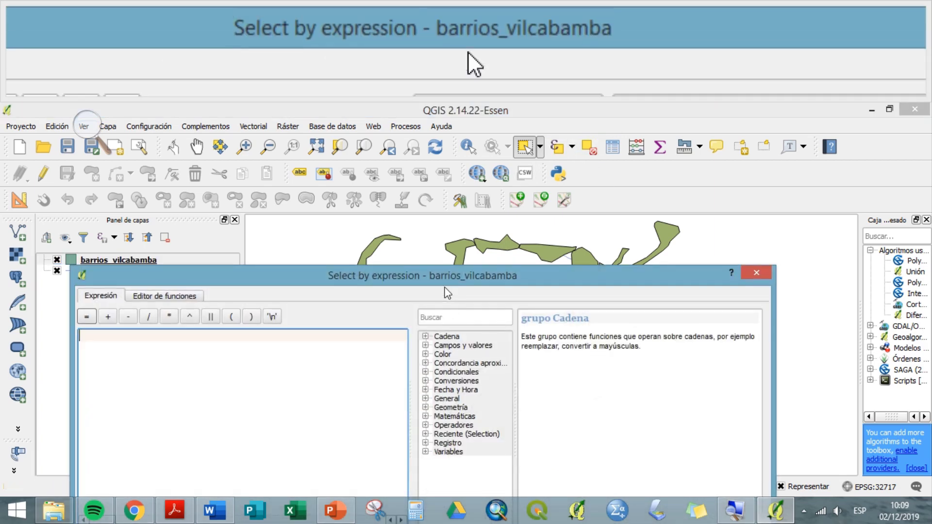
pyautogui.moveTo(447, 275); pyautogui.dragTo(449, 186)
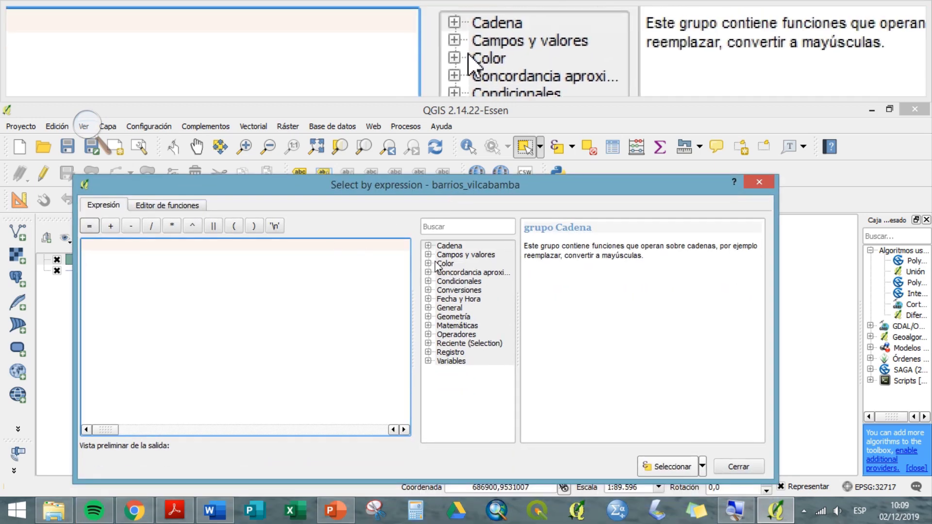
pyautogui.click(428, 255)
pyautogui.click(463, 326)
pyautogui.rightClick(464, 325)
pyautogui.click(678, 436)
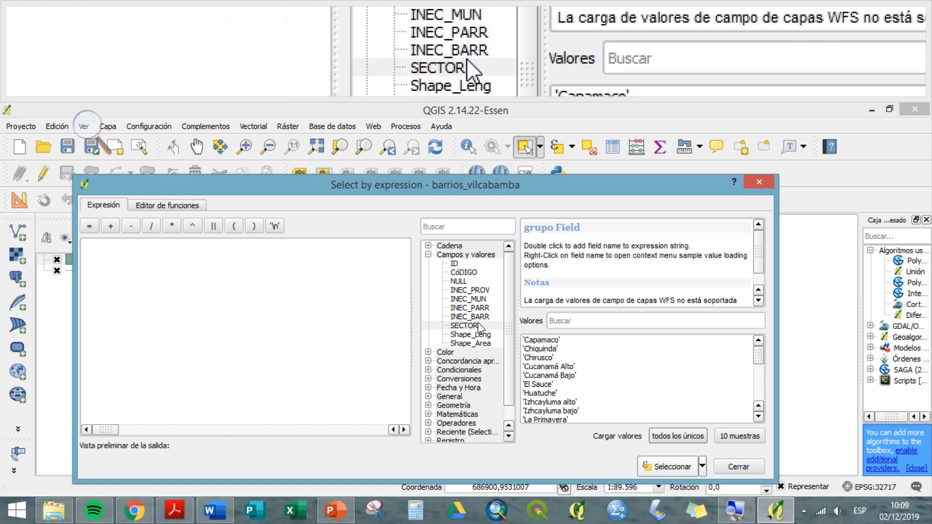
# Select the neighbourhood where "SECTOR" = 'Vilcabamba', and place the tr_redes_distribución_vilcabamba layer above barrios_vilcabamba
pyautogui.doubleClick(464, 326)
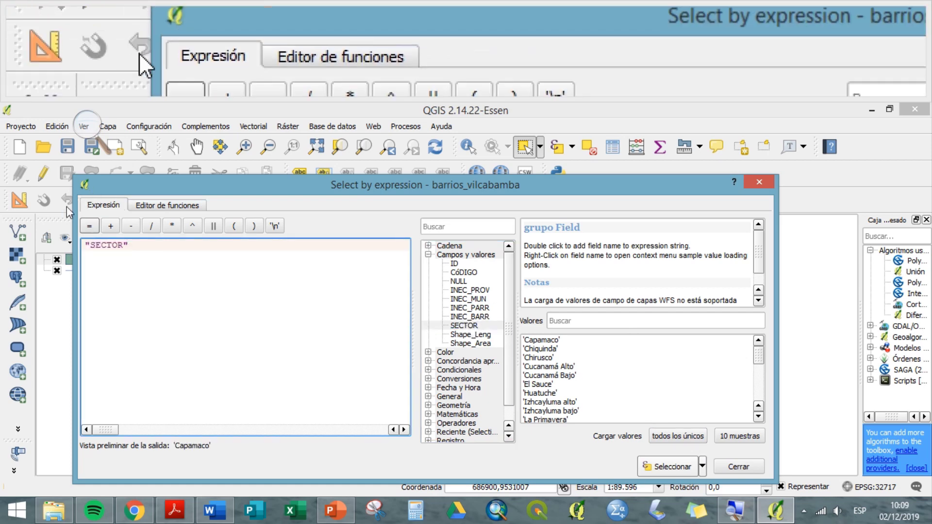
pyautogui.click(89, 226)
pyautogui.moveTo(758, 350); pyautogui.dragTo(761, 402)
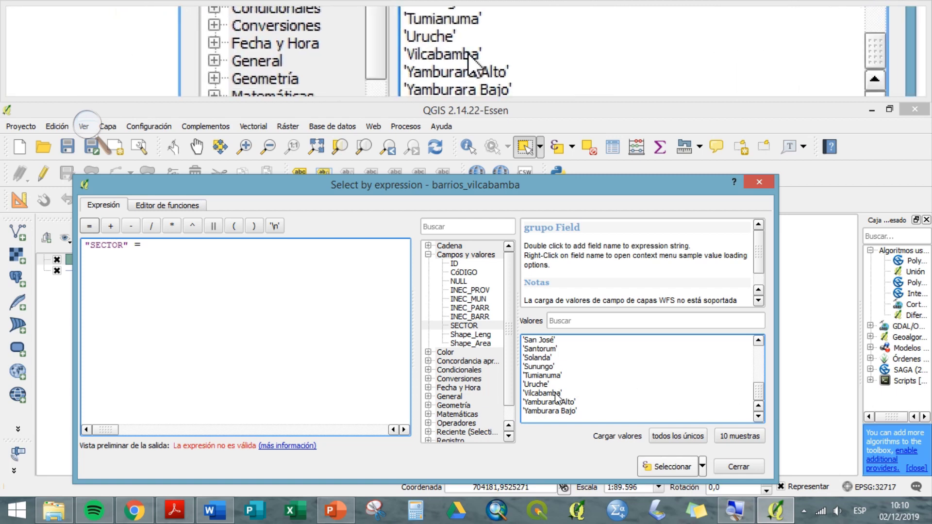
pyautogui.doubleClick(556, 394)
pyautogui.click(669, 467)
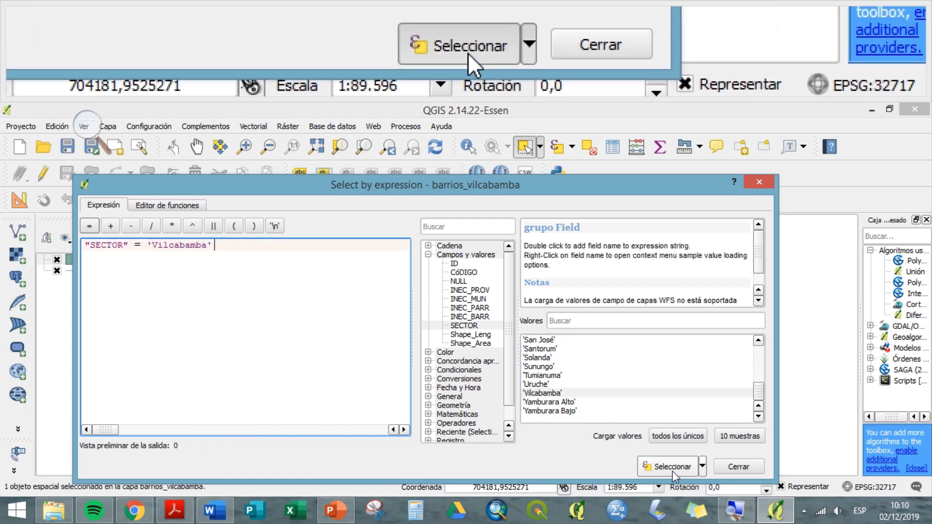
pyautogui.click(759, 182)
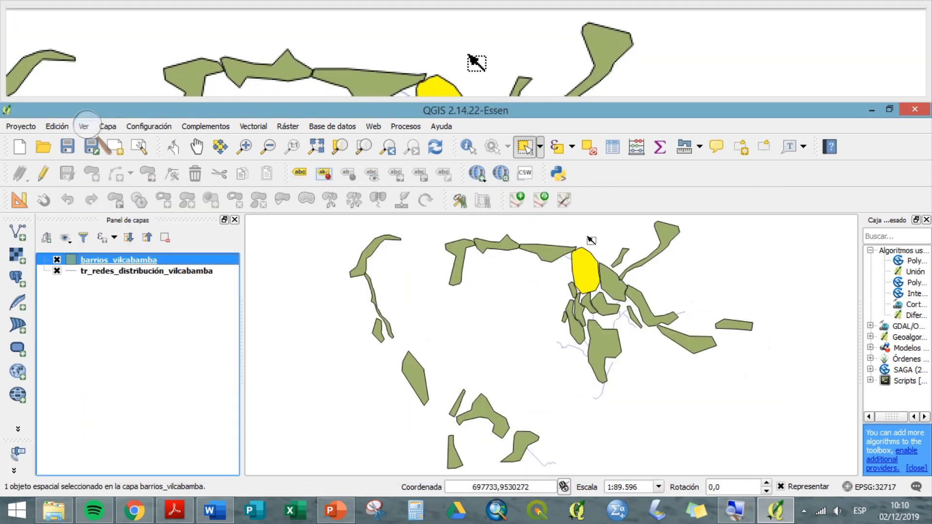
pyautogui.moveTo(123, 271); pyautogui.dragTo(126, 262)
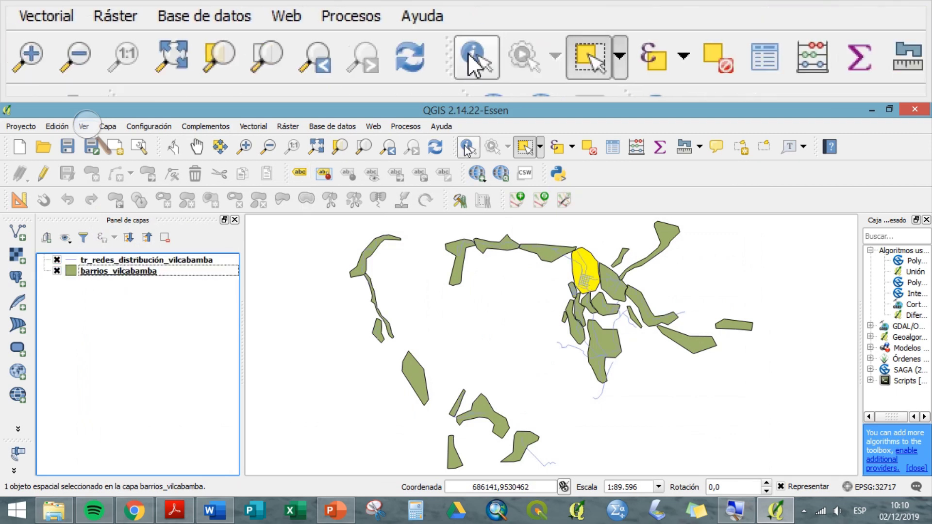
# Run a spatial query newly selecting tr_redes_distribución_vilcabamba lines inside (Dentro) the selected barrios_vilcabamba neighbourhood, with zoom to element turned on
pyautogui.click(253, 126)
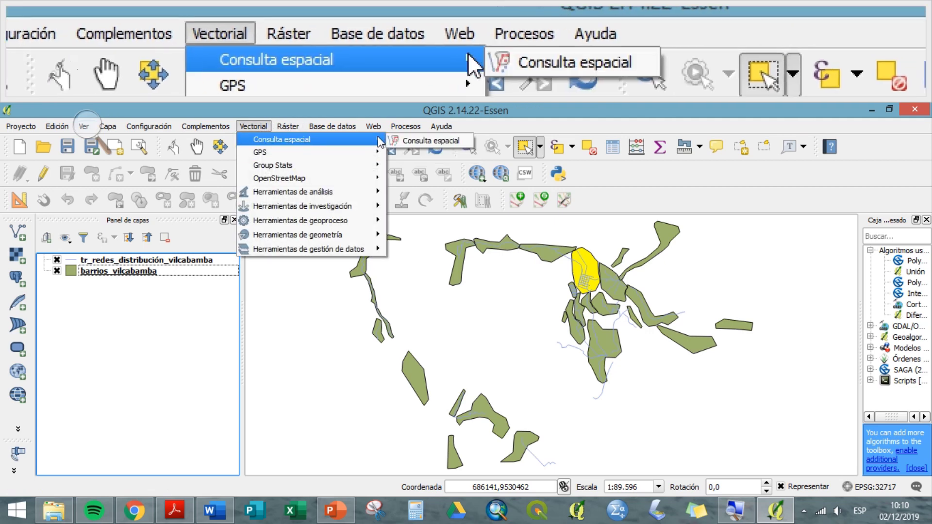
pyautogui.click(396, 141)
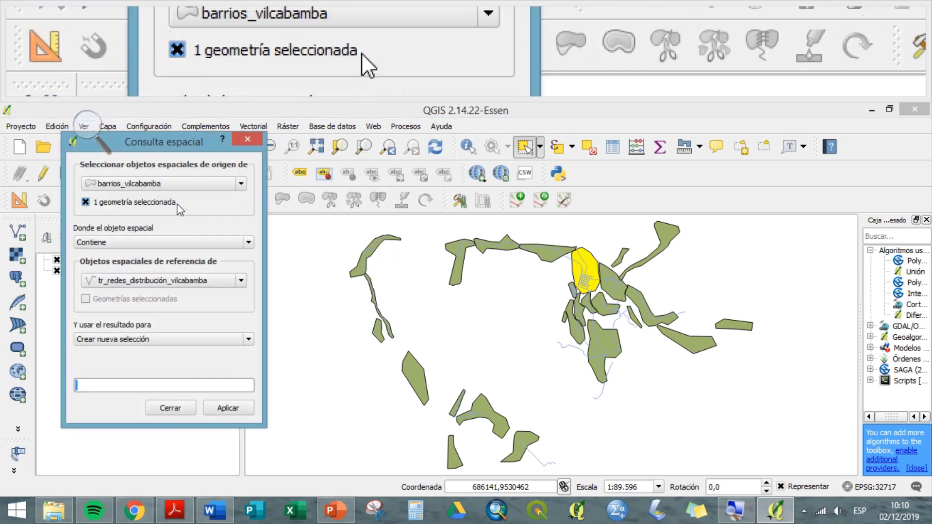
pyautogui.click(178, 188)
pyautogui.click(172, 208)
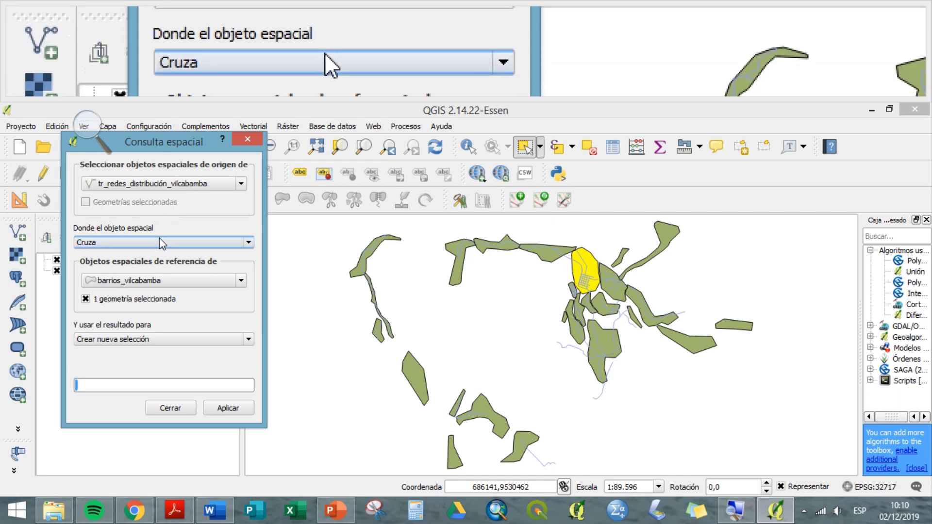
pyautogui.click(160, 243)
pyautogui.click(138, 263)
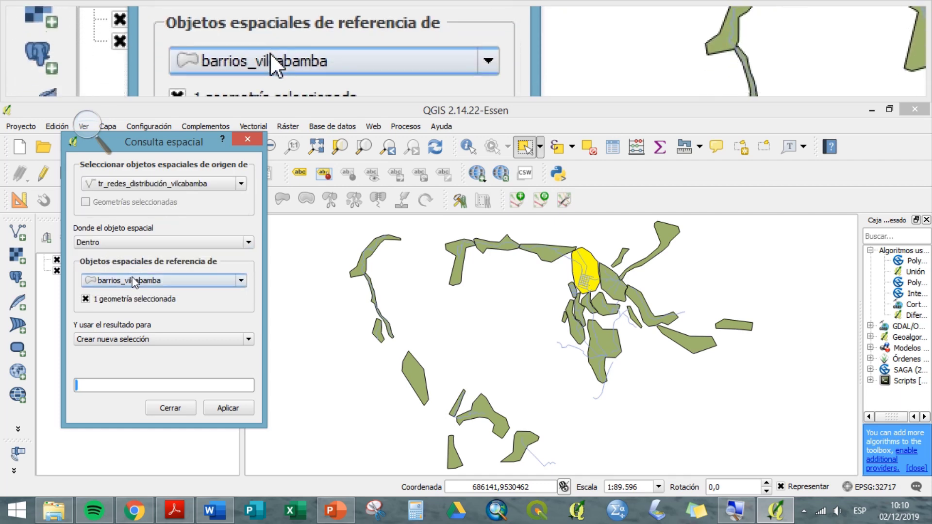
pyautogui.click(214, 409)
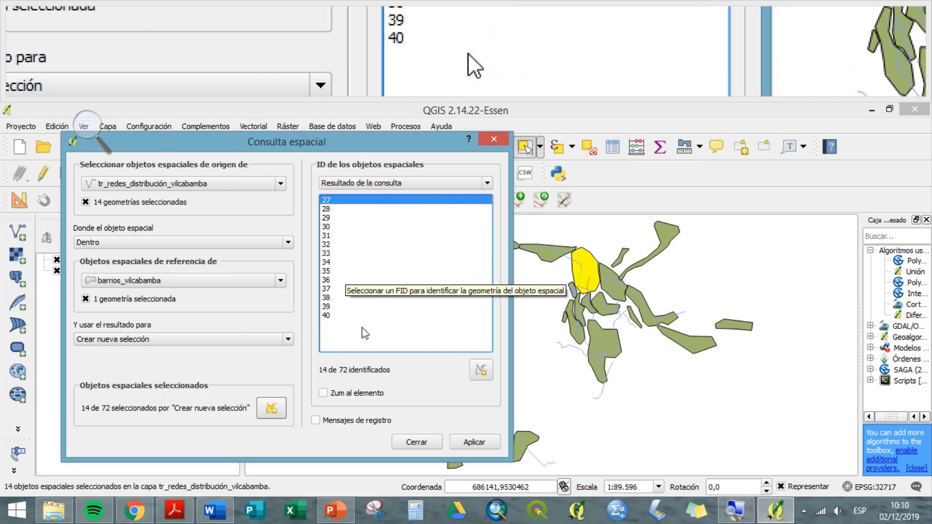
pyautogui.click(362, 394)
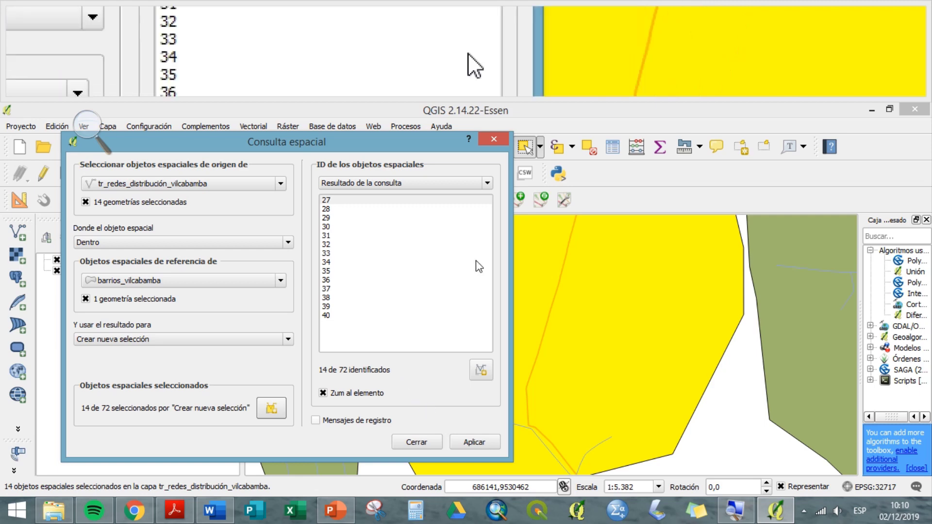
pyautogui.click(405, 127)
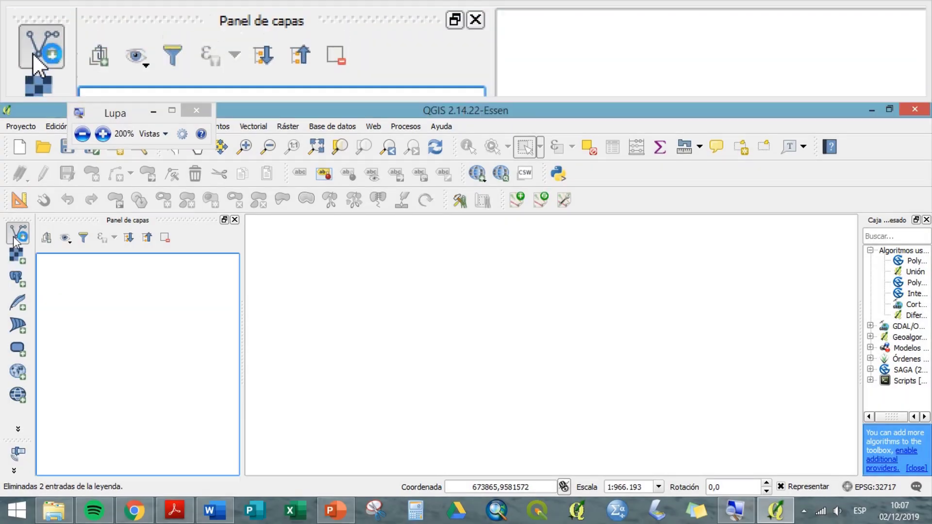
# Add the centros_enseñanza_vilcabamba.shp and parques_jardines_y_áreas_naturales_vilcabamba.shp vector layers together from the Ejercicios Refuerzo 2B folder
pyautogui.click(16, 235)
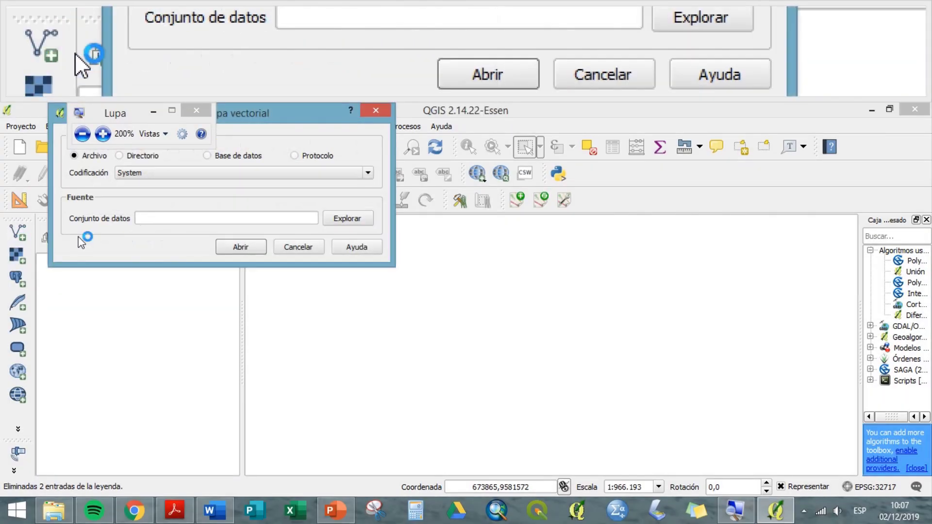
pyautogui.click(345, 220)
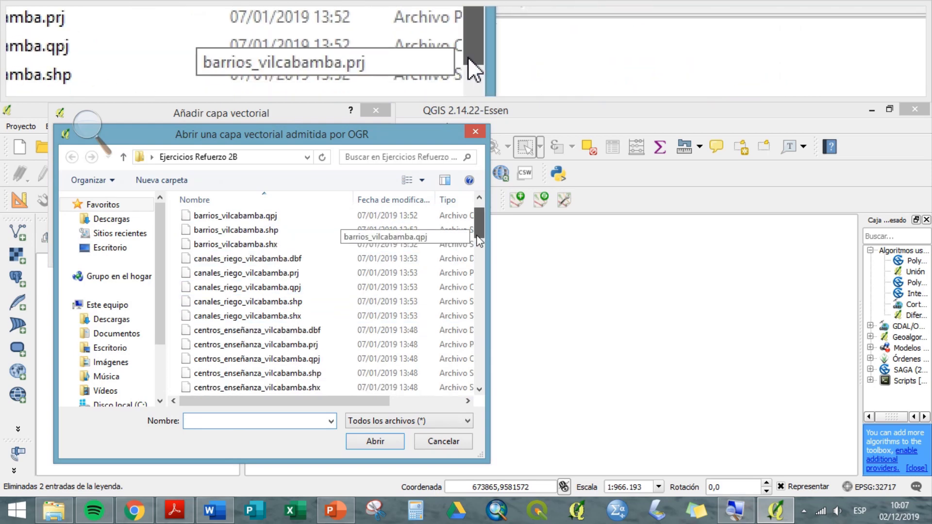
pyautogui.scroll(-2, 387, 242)
pyautogui.click(324, 337)
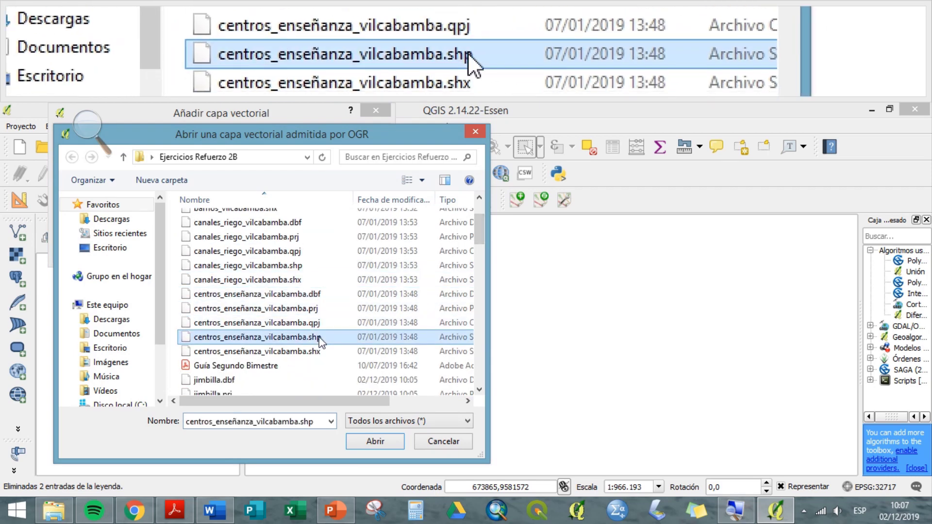
pyautogui.scroll(-1, 473, 292)
pyautogui.scroll(-5, 470, 289)
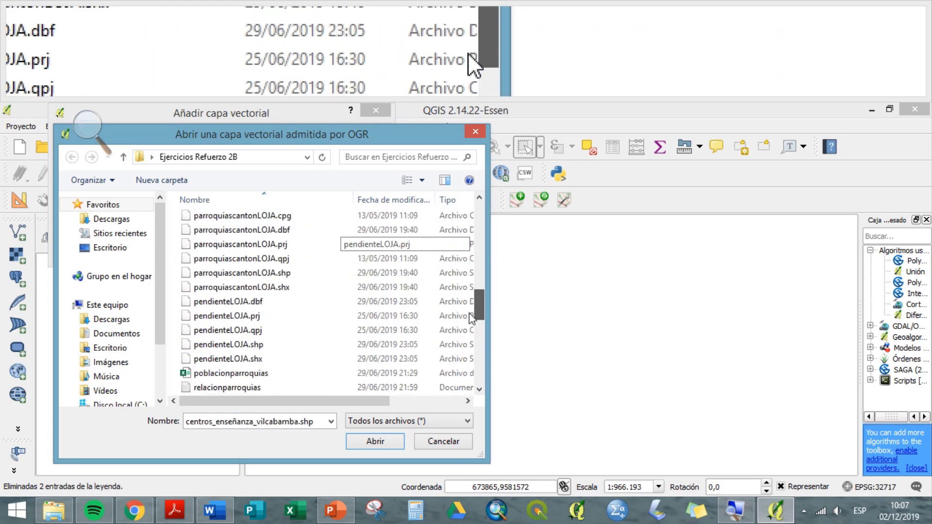
pyautogui.scroll(2, 469, 312)
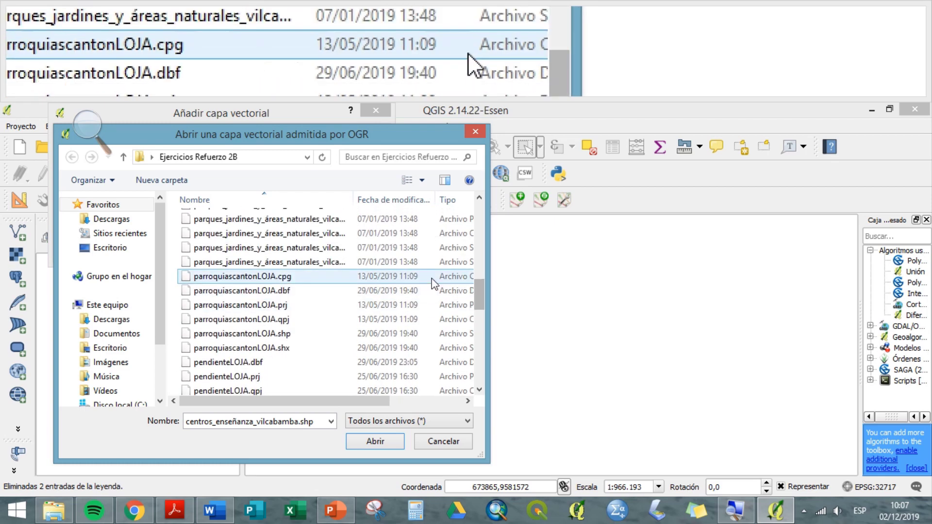
pyautogui.keyDown('ctrl'); pyautogui.click(408, 248); pyautogui.keyUp('ctrl')
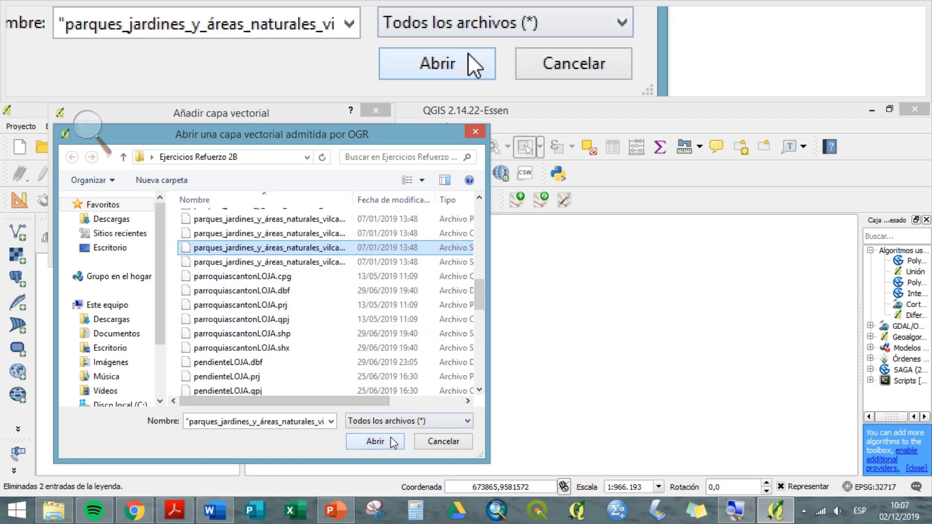
pyautogui.click(374, 440)
pyautogui.click(261, 250)
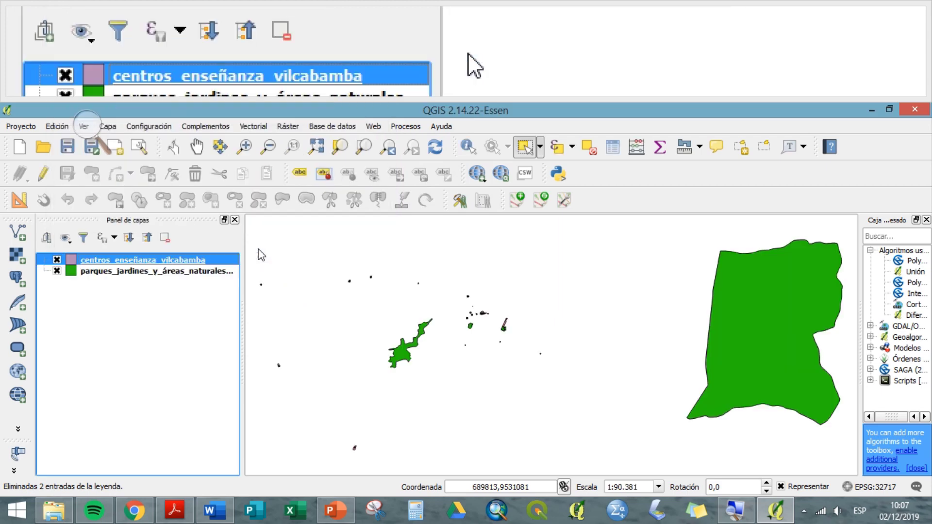
# Run a spatial query newly selecting centros_enseñanza_vilcabamba features that touch (Toca) parques_jardines_y_áreas_naturales_vilcabamba, turn on zoom to element, and close the query
pyautogui.click(288, 126)
pyautogui.moveTo(253, 126)
pyautogui.moveTo(284, 141)
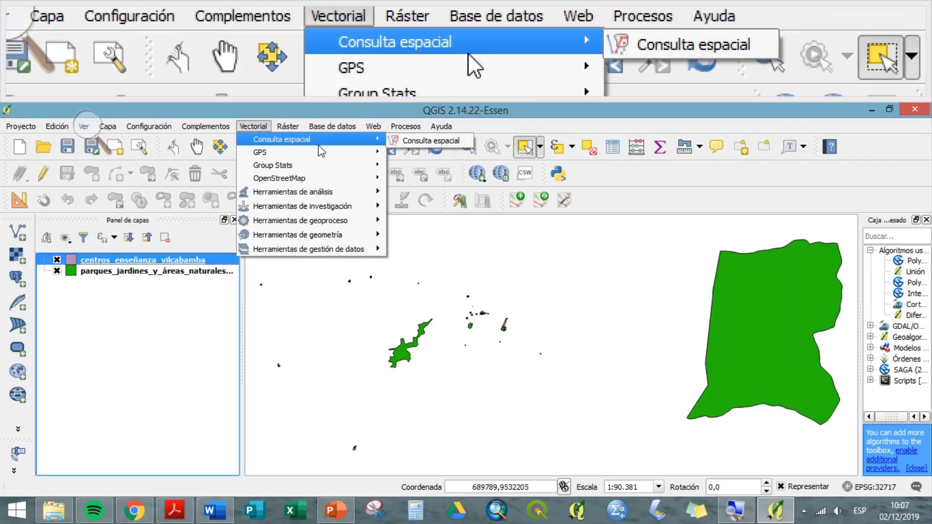
pyautogui.click(428, 140)
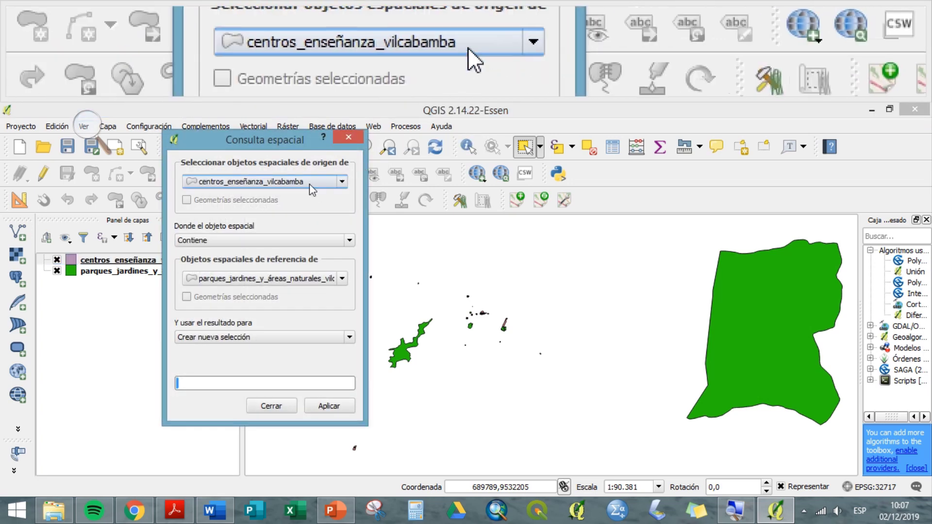
pyautogui.click(293, 242)
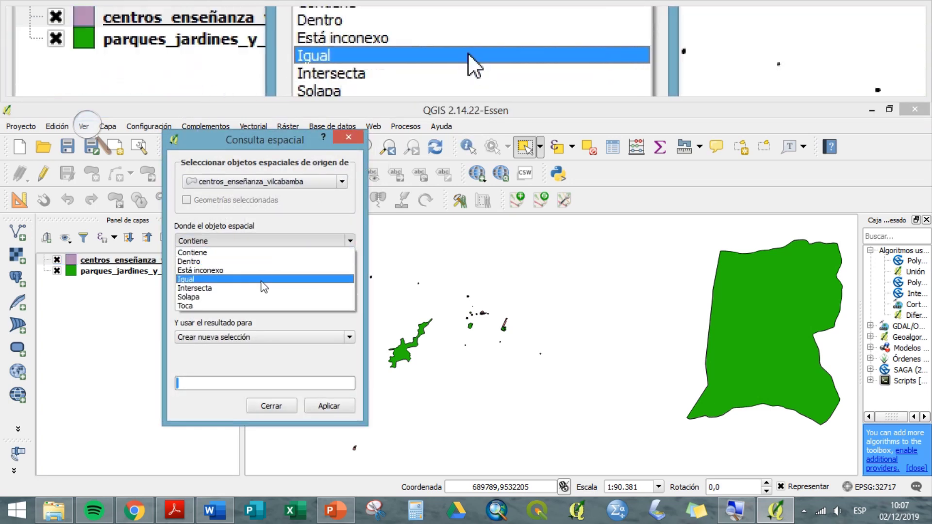
pyautogui.click(248, 306)
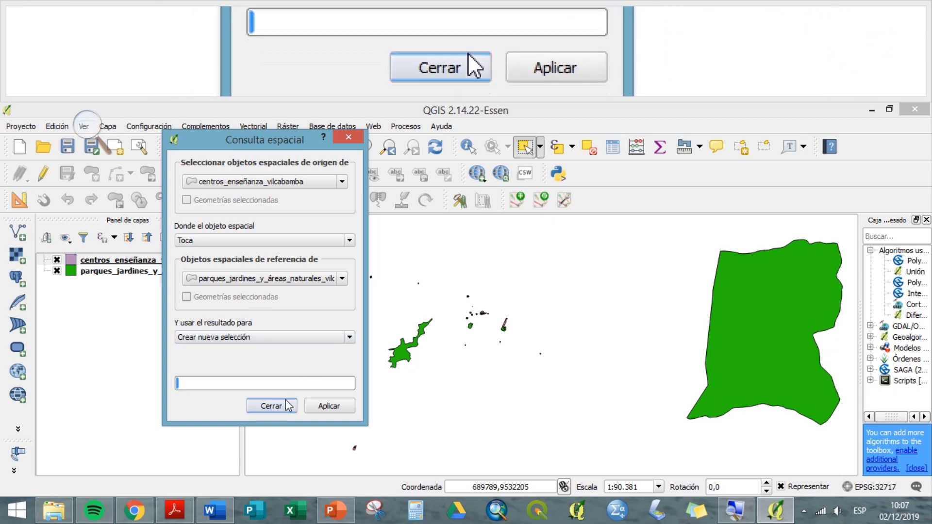
pyautogui.click(322, 406)
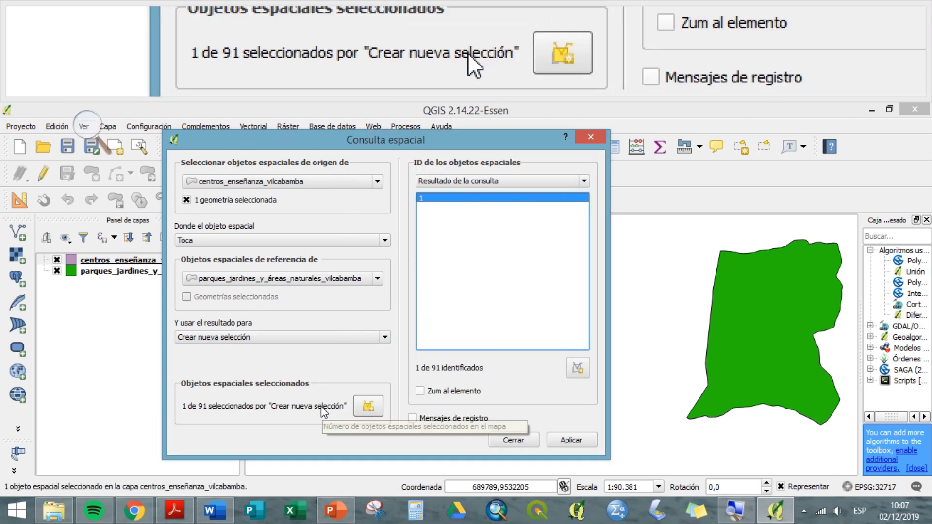
pyautogui.click(466, 392)
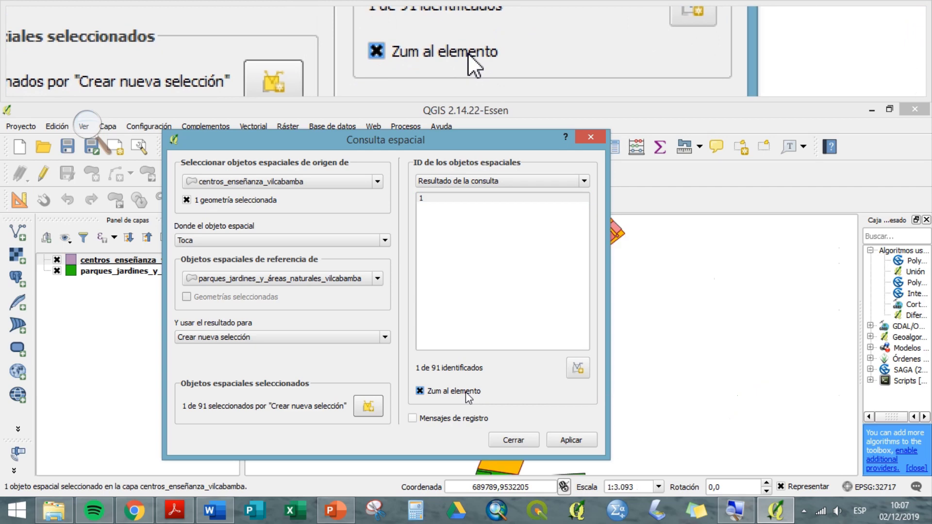
pyautogui.moveTo(532, 138); pyautogui.dragTo(412, 134)
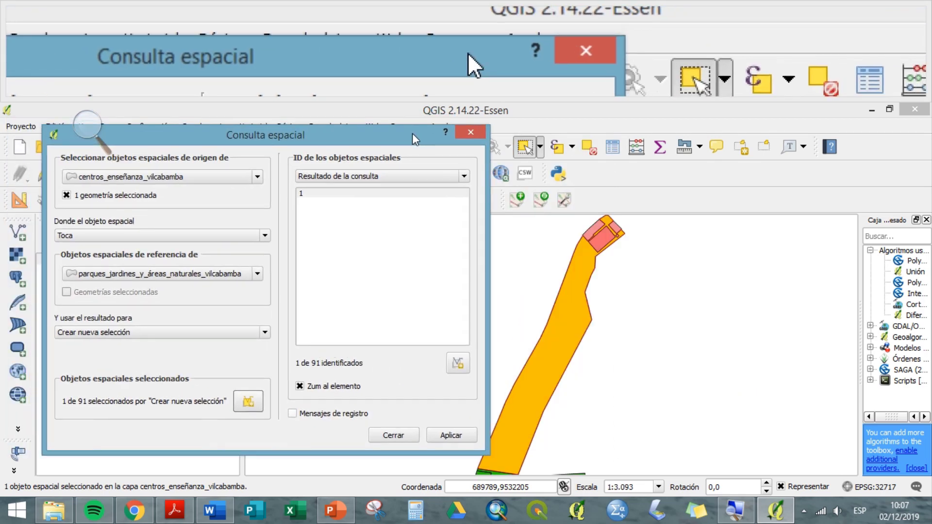
pyautogui.click(470, 132)
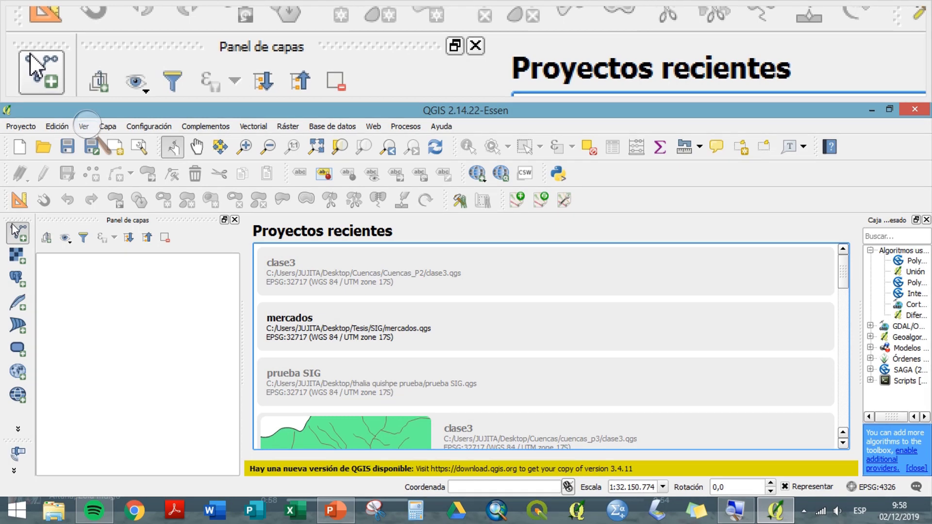
# Add the barrios_vilcabamba.shp and viviendas_vilcabamba.shp vector layers together from the Ejercicios Refuerzo 2B folder on the desktop
pyautogui.click(16, 231)
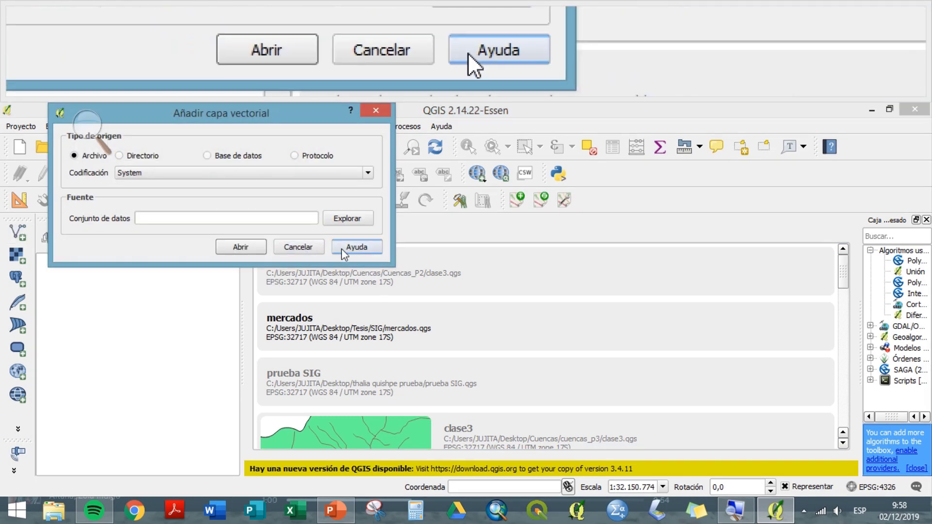
pyautogui.click(341, 219)
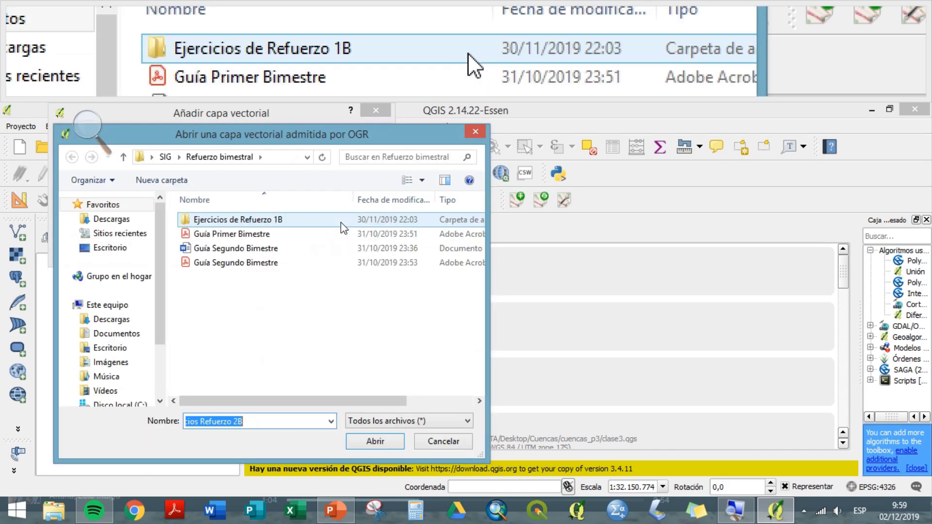
pyautogui.click(97, 247)
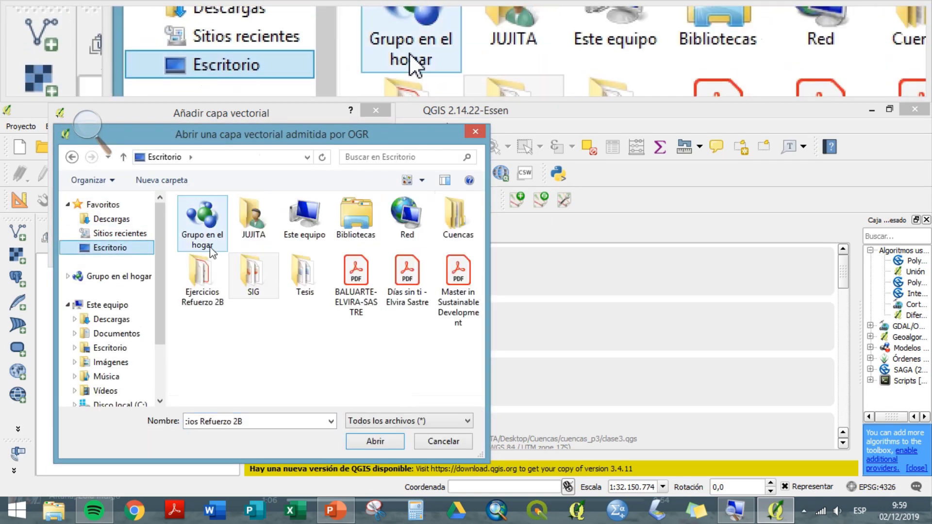
pyautogui.doubleClick(216, 284)
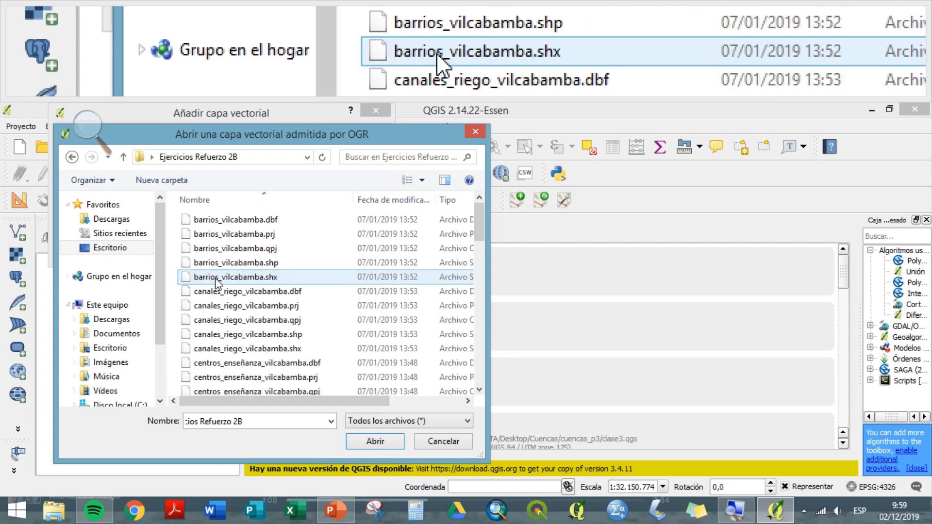
pyautogui.click(288, 261)
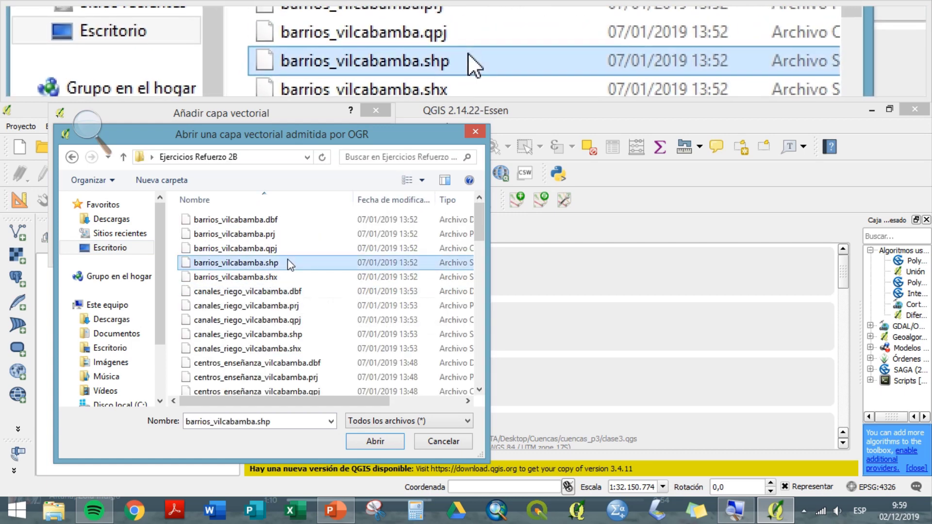
pyautogui.moveTo(481, 219); pyautogui.dragTo(479, 365)
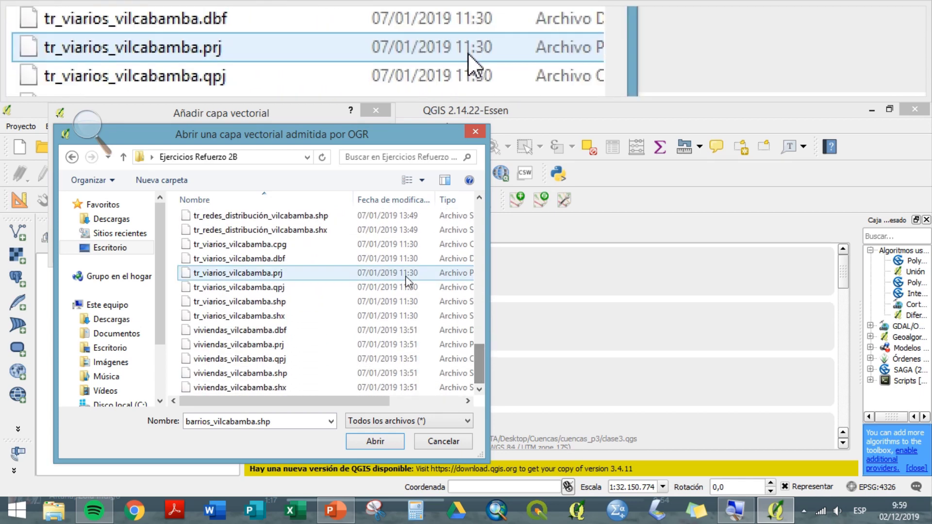
pyautogui.keyDown('ctrl'); pyautogui.click(275, 373); pyautogui.keyUp('ctrl')
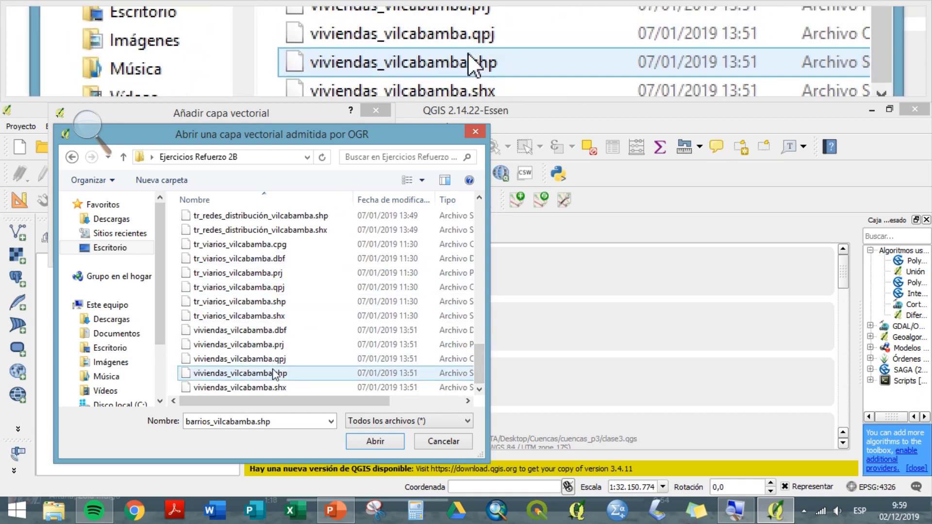
pyautogui.click(365, 440)
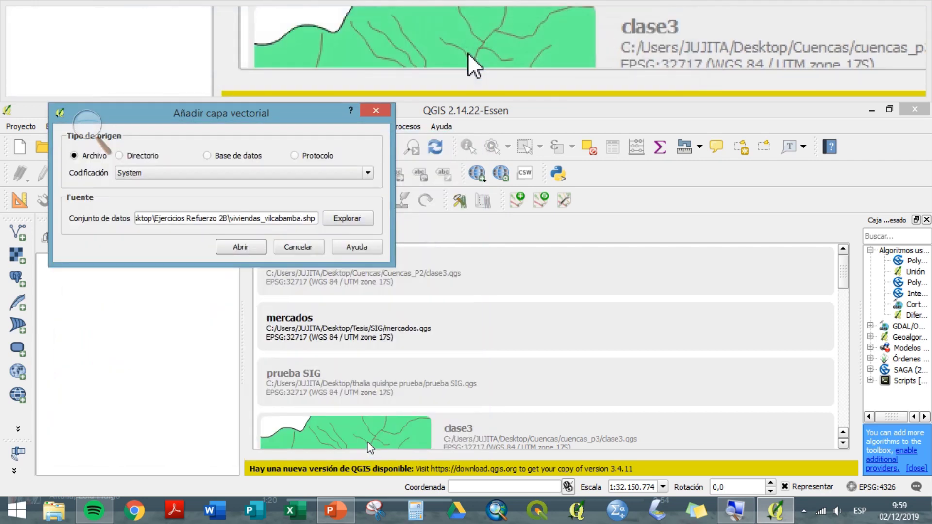
pyautogui.click(254, 245)
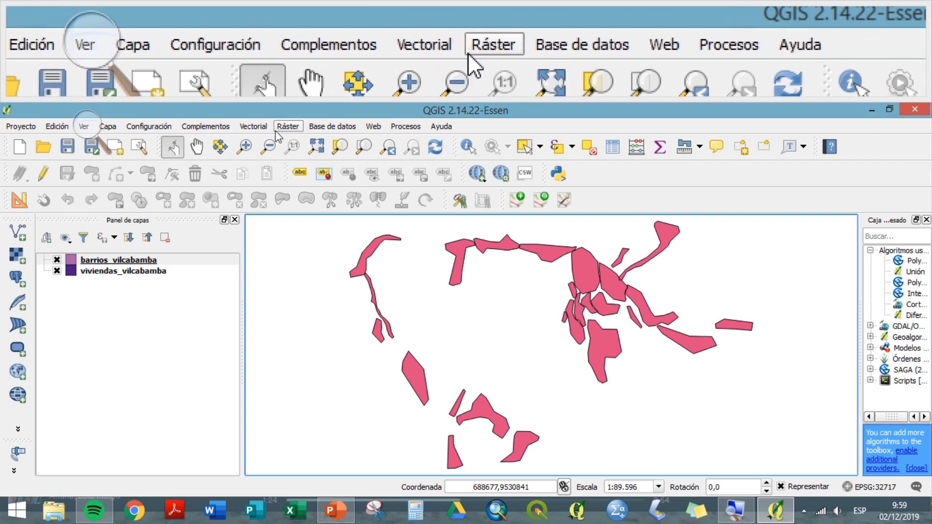
# Run a spatial query newly selecting viviendas_vilcabamba houses that overlap (Solapa) barrios_vilcabamba, with zoom to element turned on
pyautogui.click(253, 127)
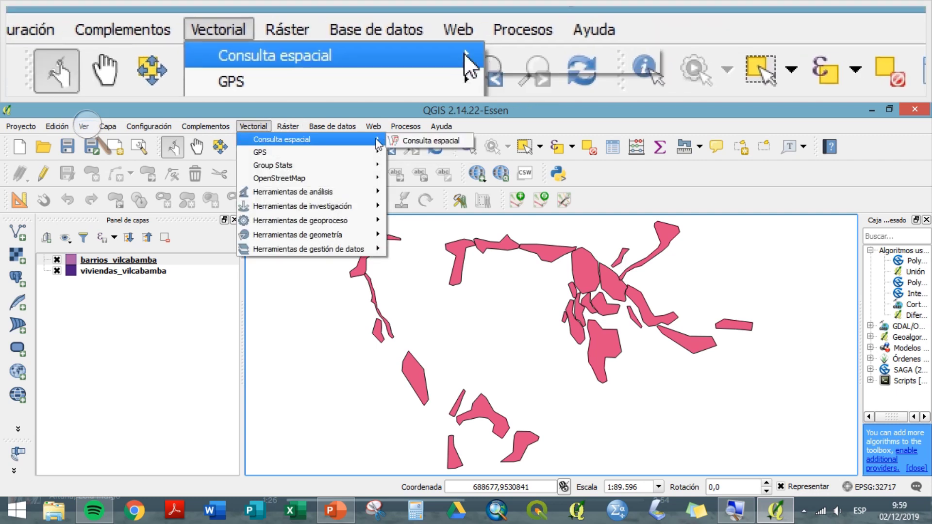
pyautogui.click(408, 139)
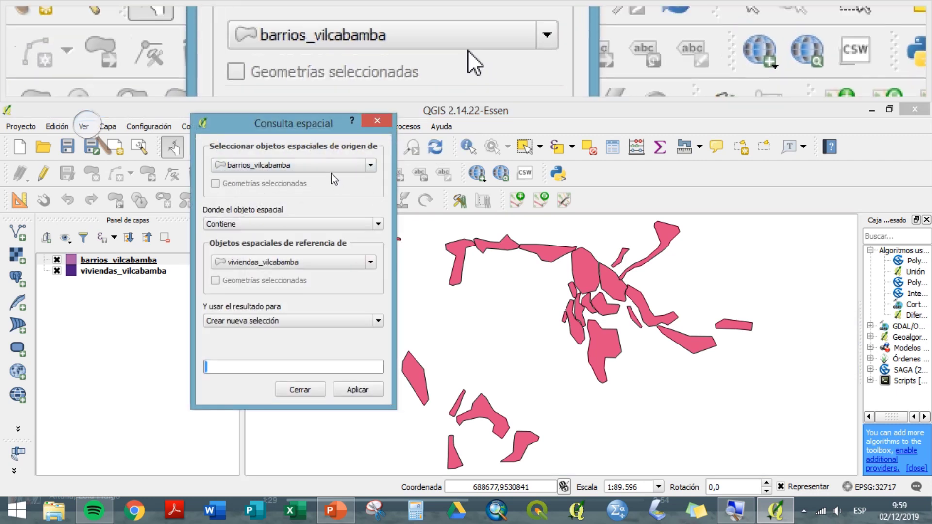
pyautogui.click(330, 168)
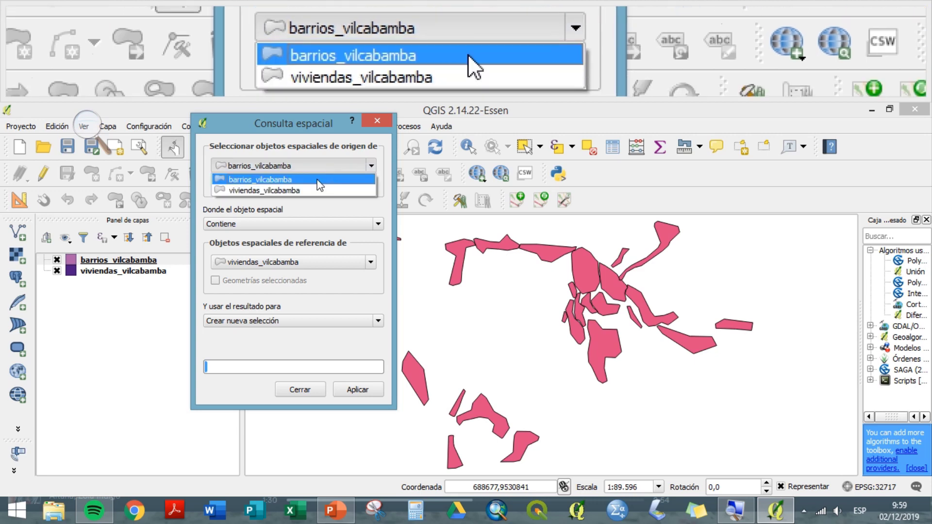
pyautogui.click(314, 188)
pyautogui.click(304, 225)
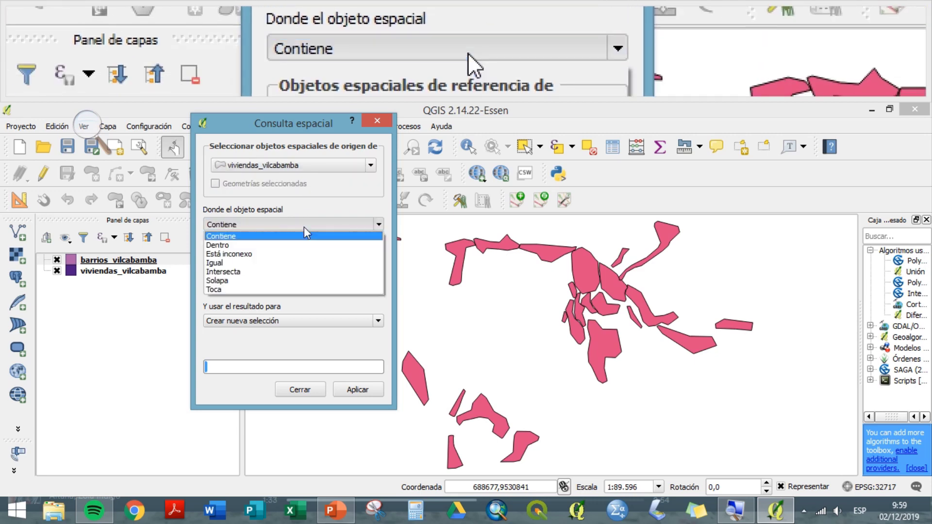
pyautogui.click(244, 282)
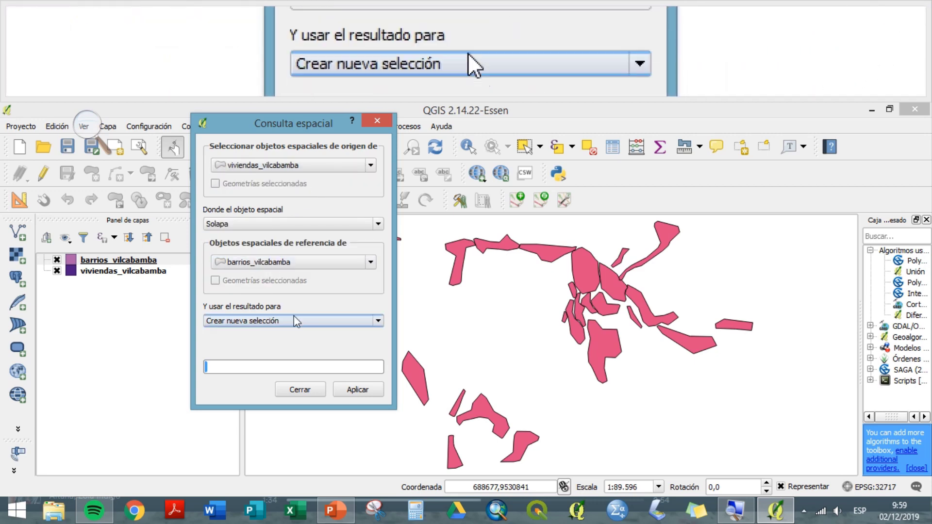
pyautogui.click(343, 391)
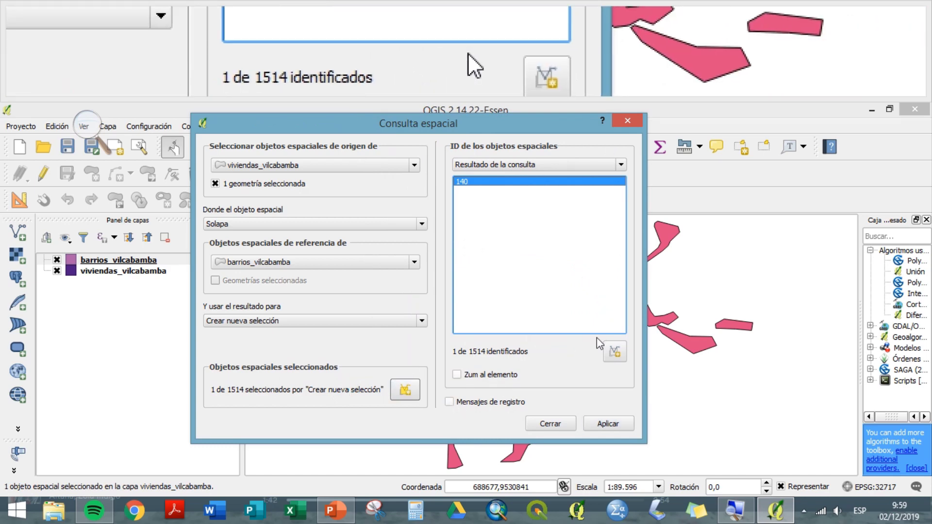
pyautogui.click(520, 379)
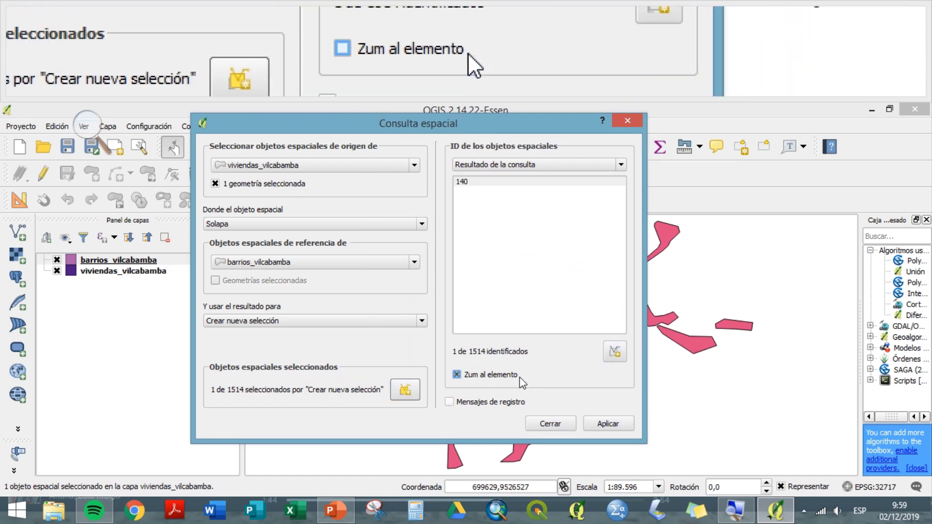
pyautogui.moveTo(537, 134); pyautogui.dragTo(507, 148)
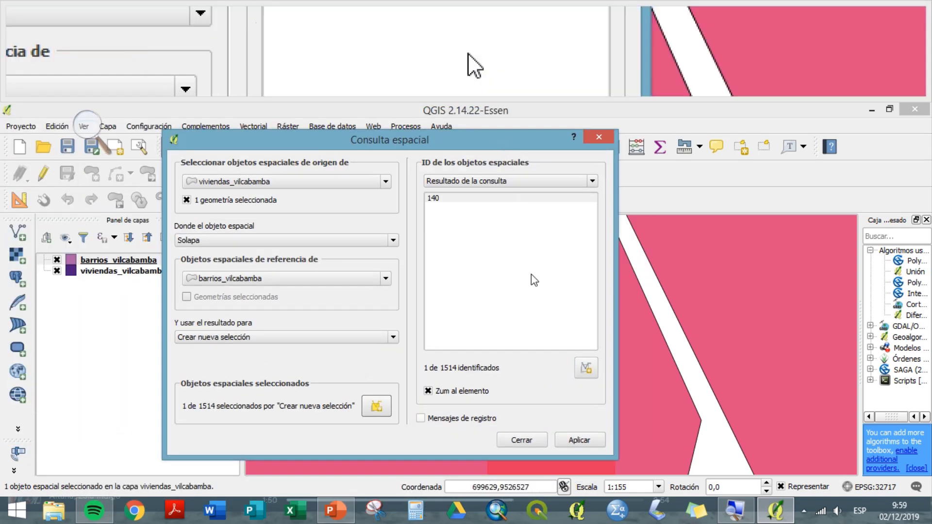